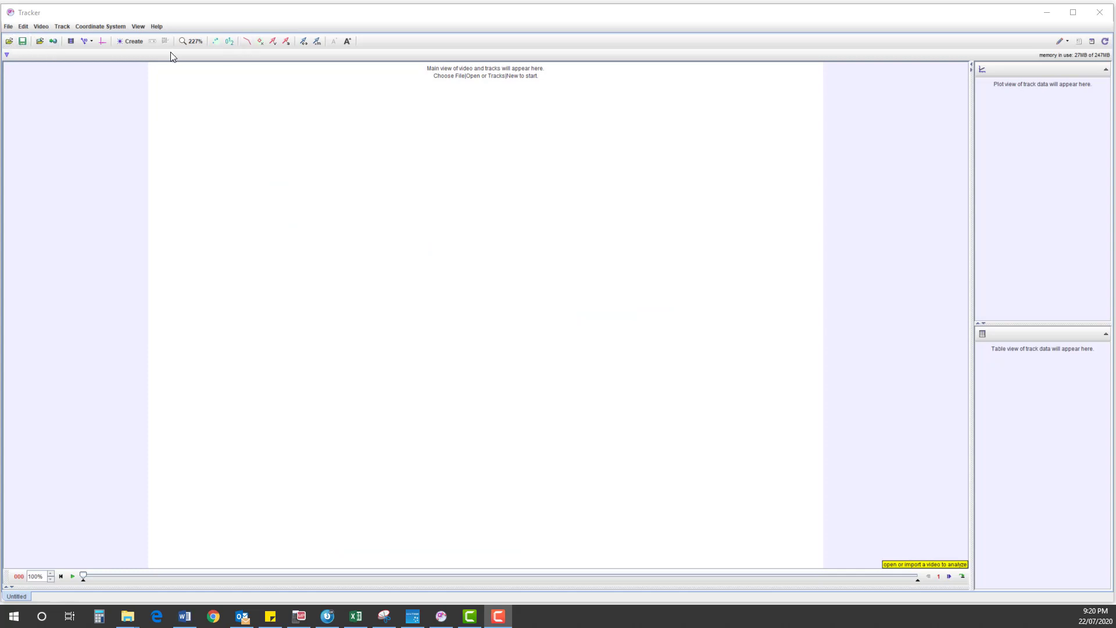
Open the ball-toss video and apply a Rotate filter so it stands upright
{"action": "left_click", "coordinate": [9, 42]}
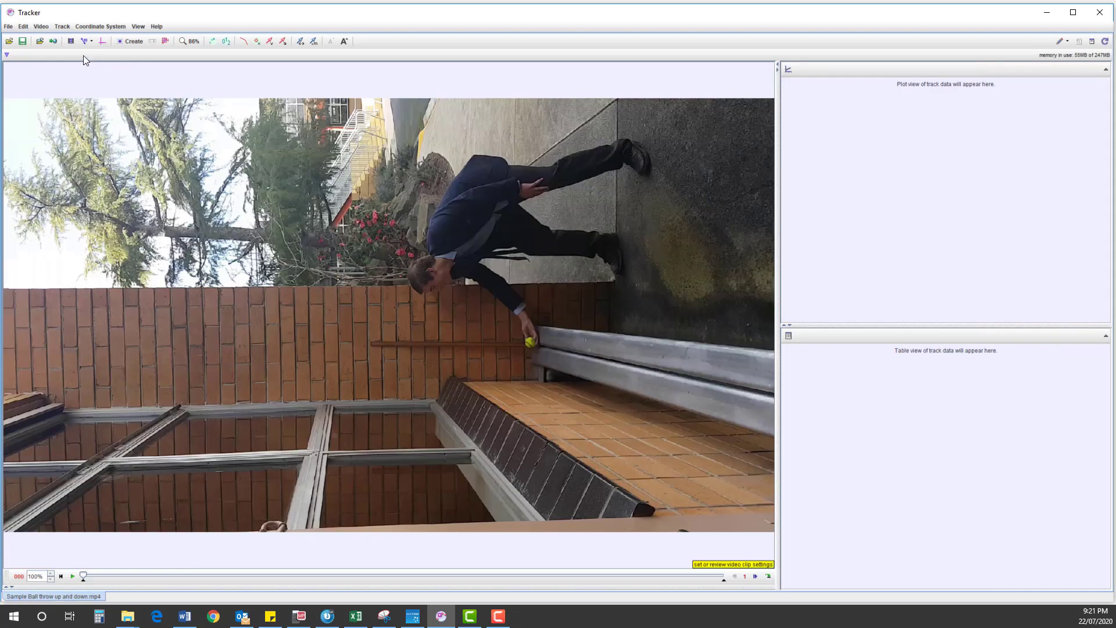
{"action": "left_click", "coordinate": [45, 27]}
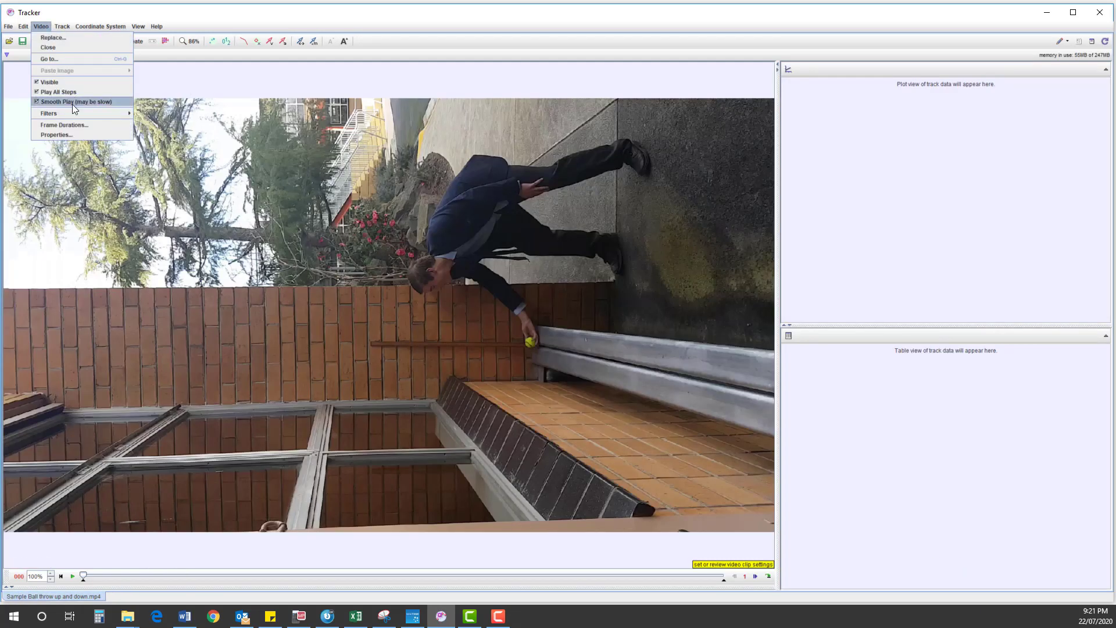
{"action": "mouse_move", "coordinate": [115, 114]}
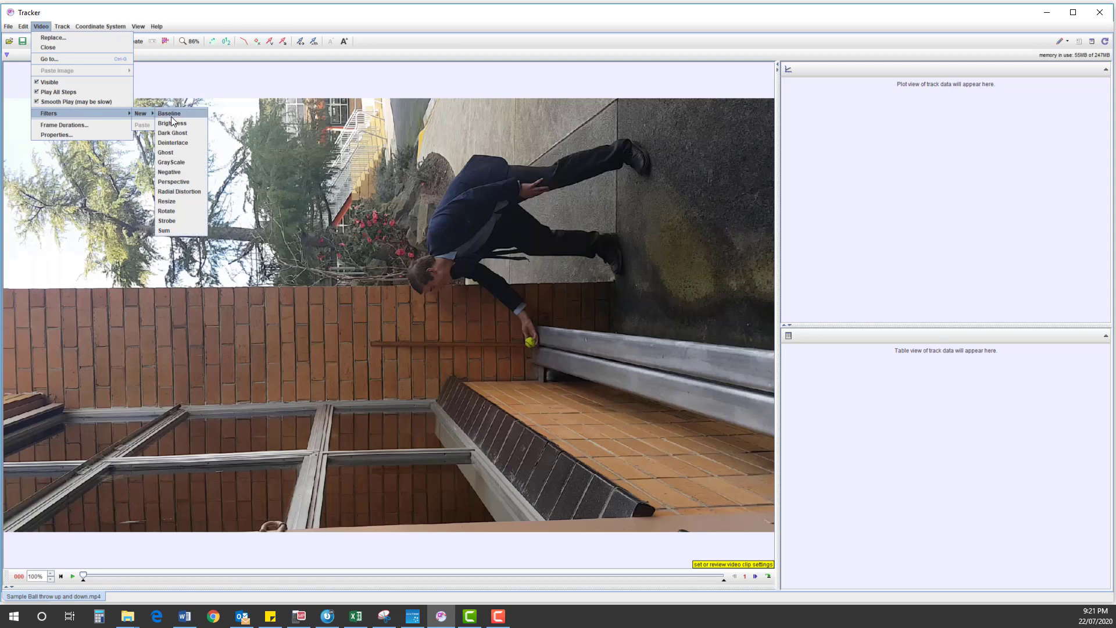
{"action": "left_click", "coordinate": [167, 211]}
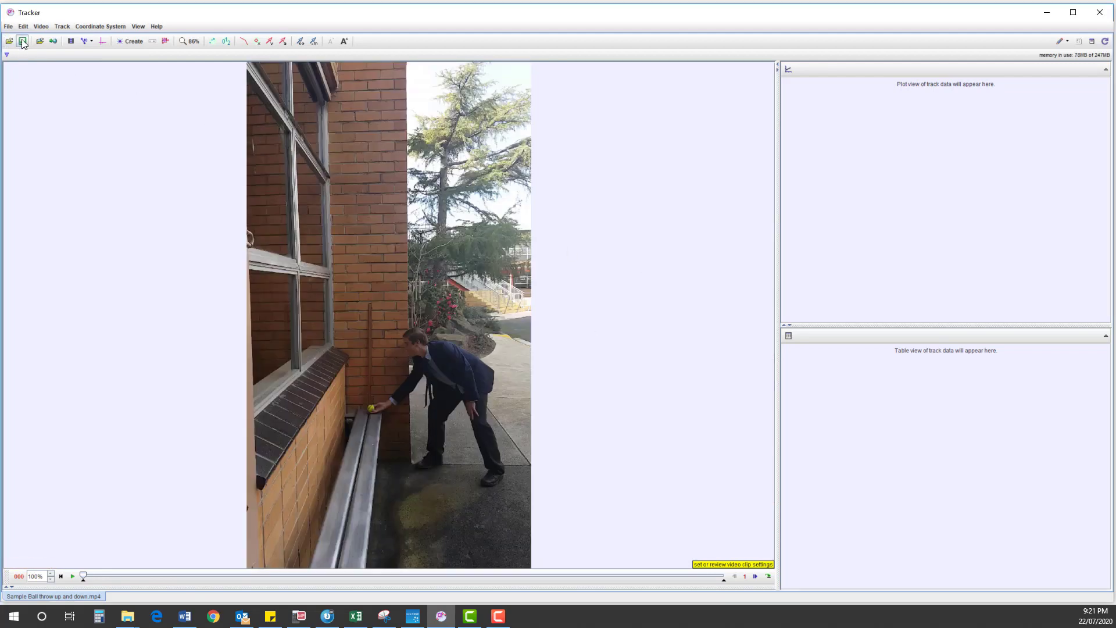
Accept the clip settings unchanged at 30 fps and bring up the calibration tools
{"action": "left_click", "coordinate": [71, 42]}
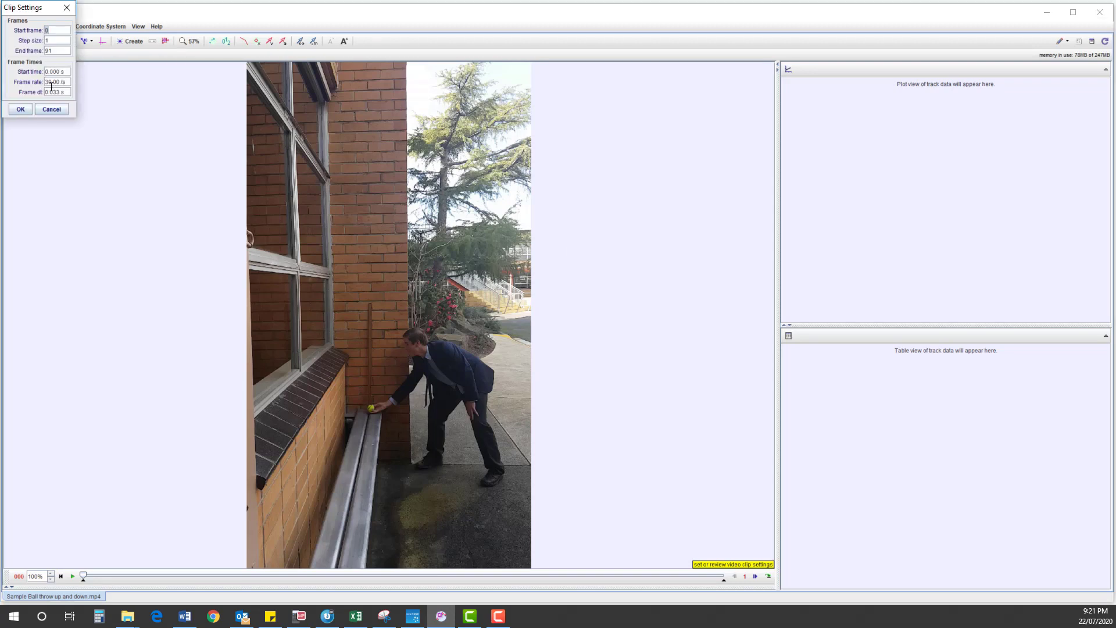
{"action": "left_click", "coordinate": [24, 110]}
{"action": "left_click", "coordinate": [86, 42]}
At 100% zoom, span calibration stick A along the wooden stick and set its length to 1 m
{"action": "left_click", "coordinate": [115, 54]}
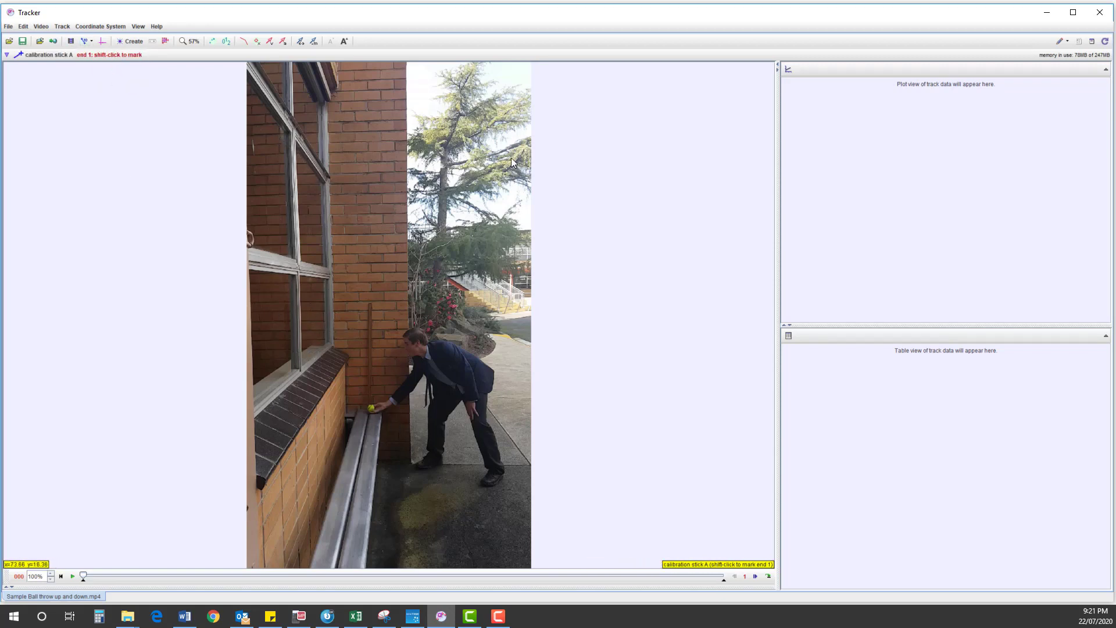
{"action": "left_click", "coordinate": [191, 41]}
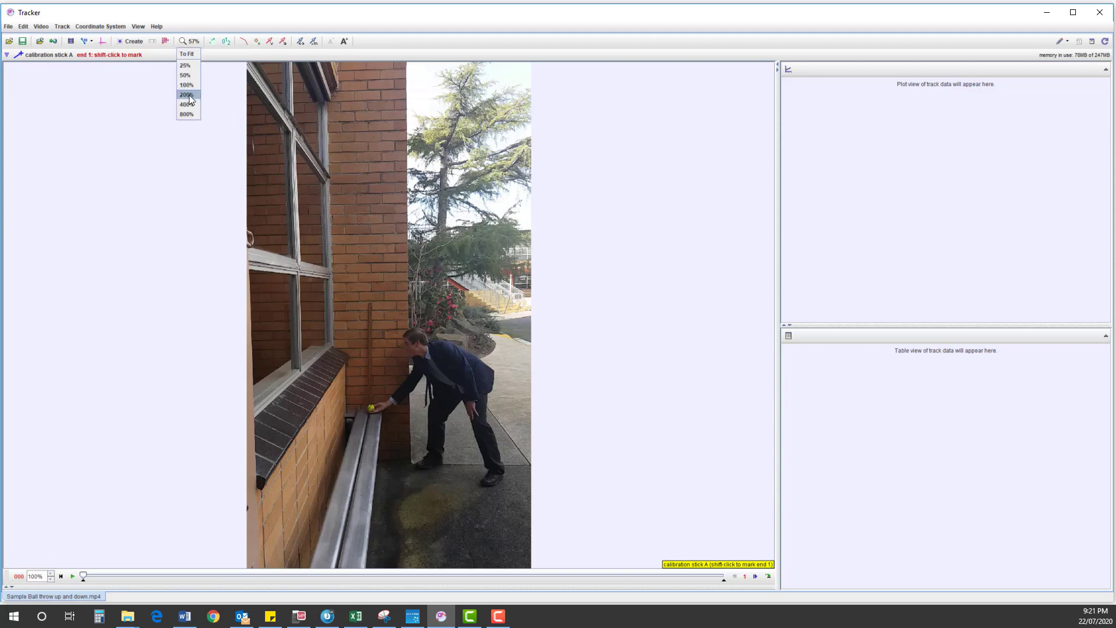
{"action": "left_click", "coordinate": [186, 85]}
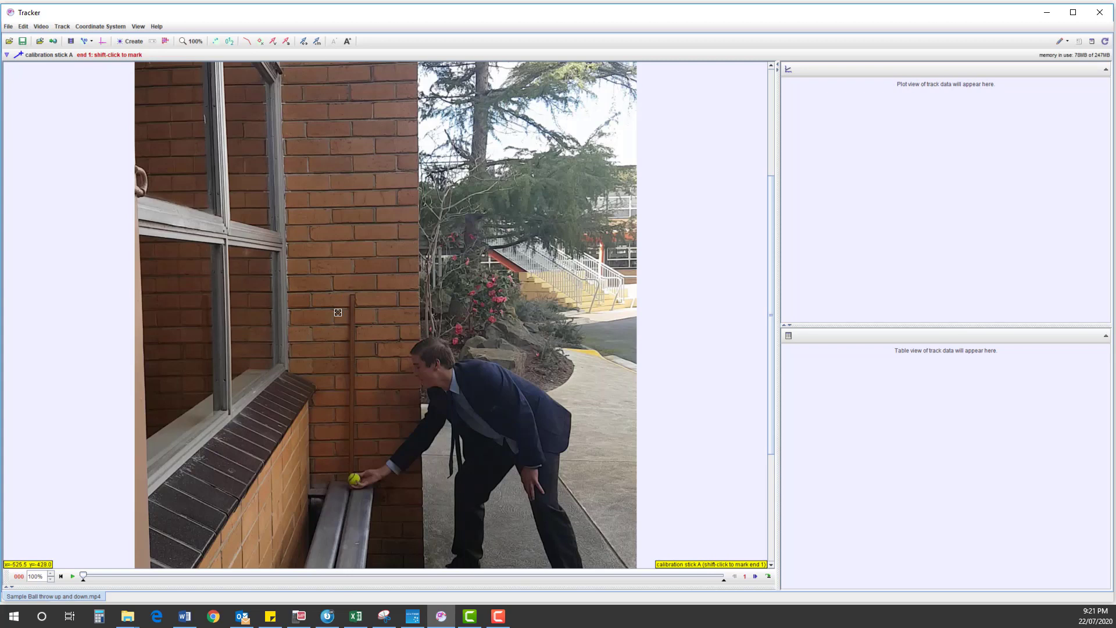
{"action": "left_click", "coordinate": [352, 295], "text": "shift"}
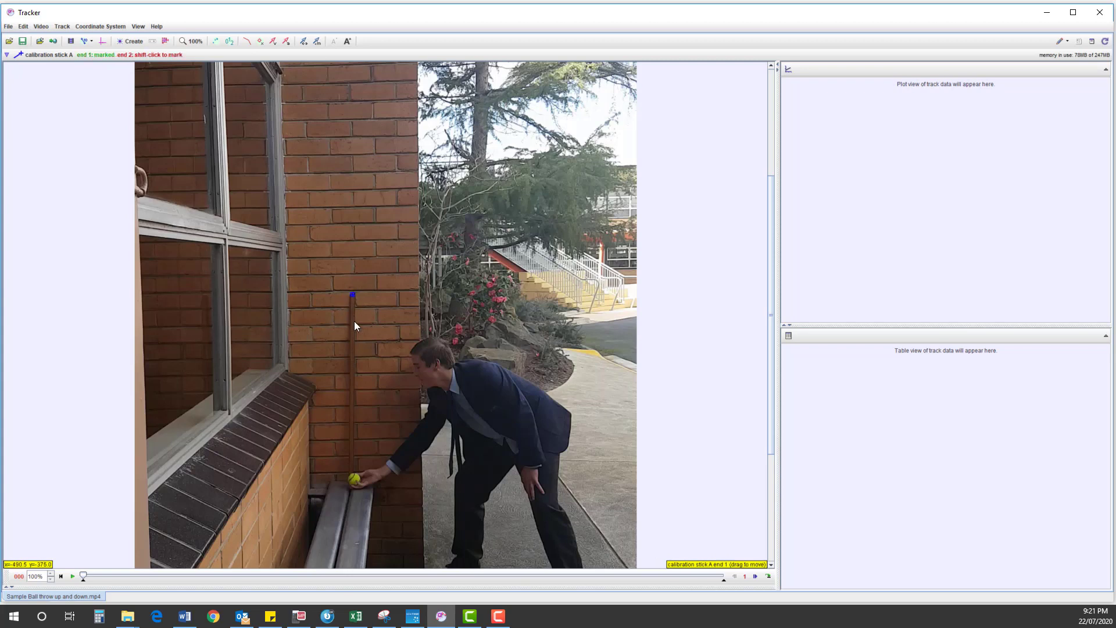
{"action": "left_click", "coordinate": [351, 481], "text": "shift"}
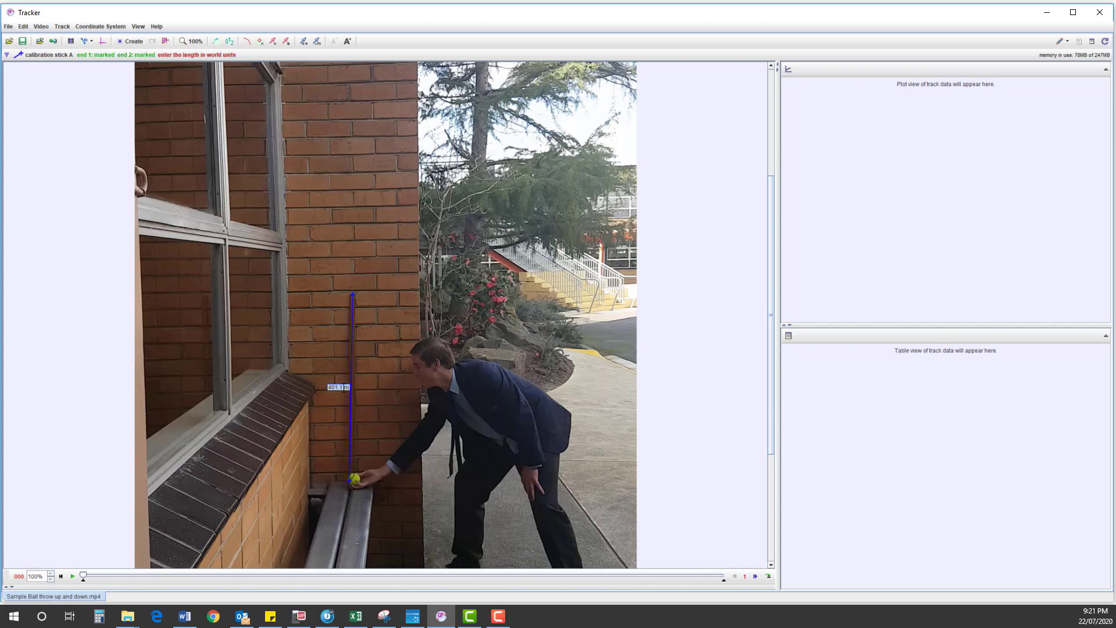
{"action": "left_click", "coordinate": [343, 387]}
{"action": "type", "text": "1"}
{"action": "key", "text": "Return"}
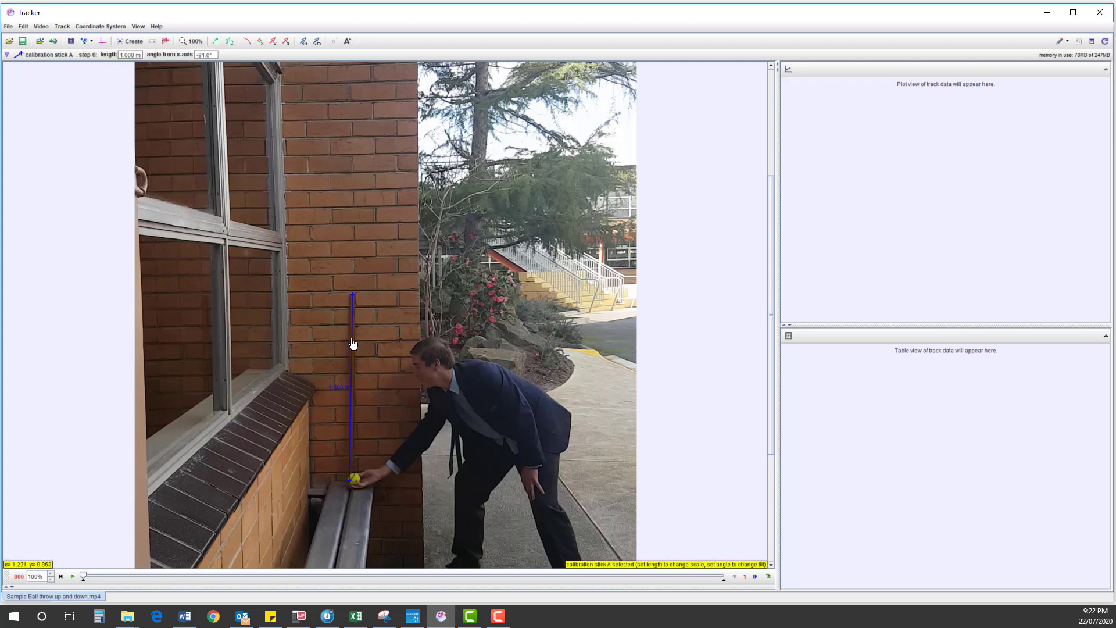
{"action": "left_click", "coordinate": [84, 42]}
Hide the calibration stick and move the clip's start frame later to bracket the toss
{"action": "left_click", "coordinate": [83, 42]}
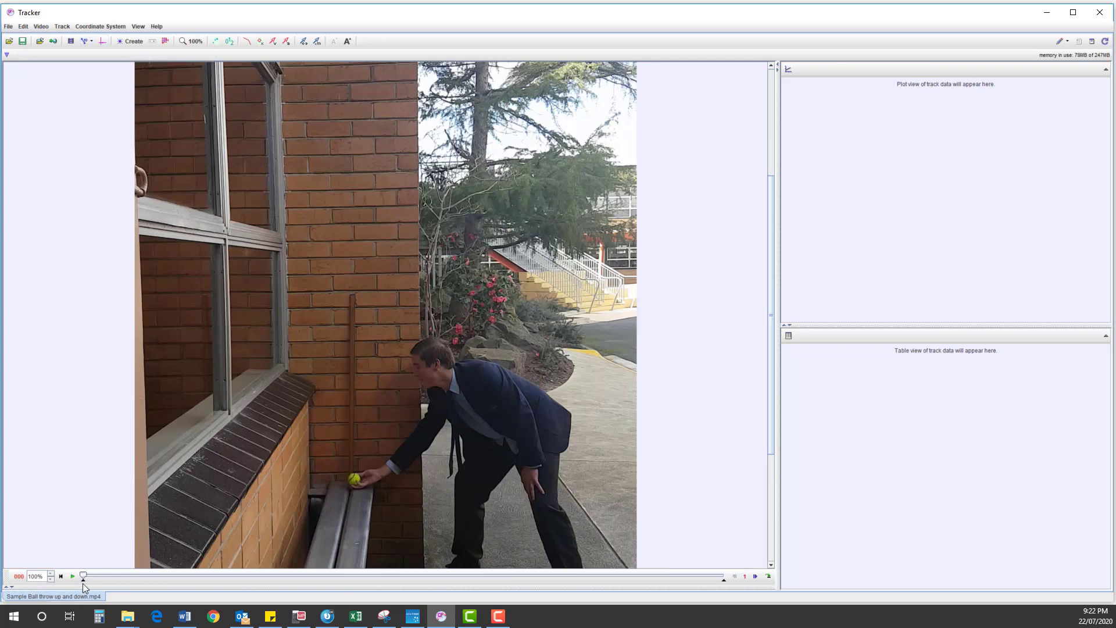
{"action": "mouse_move", "coordinate": [84, 583]}
{"action": "left_mouse_down"}
{"action": "mouse_move", "coordinate": [261, 584]}
{"action": "mouse_move", "coordinate": [433, 565]}
{"action": "left_mouse_up"}
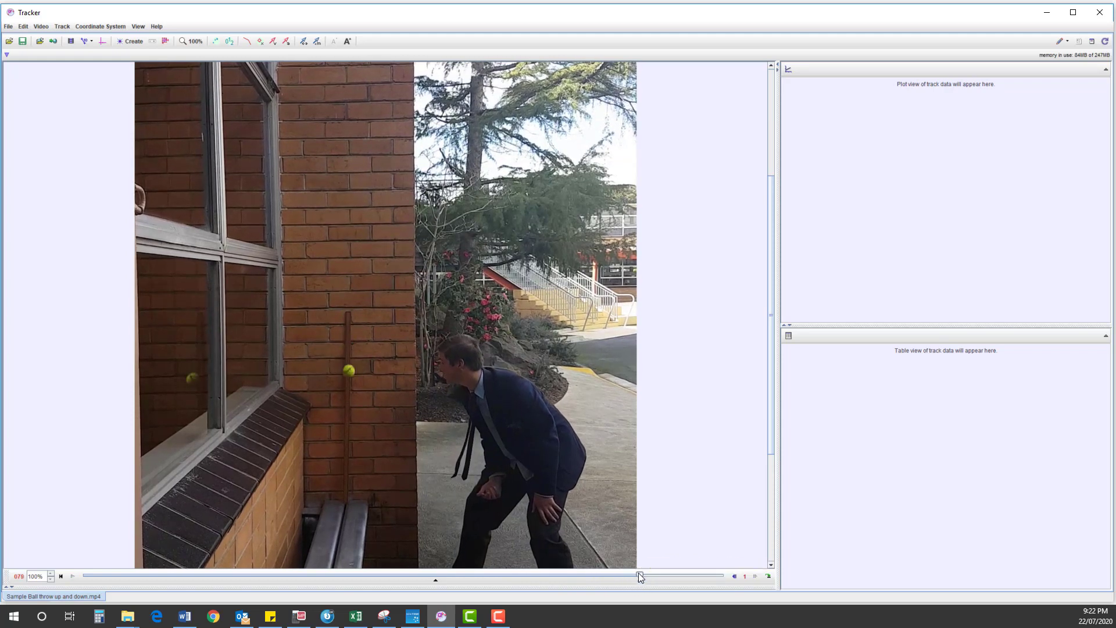
At the start frame, place the coordinate axes origin on the ball, then hide the axes
{"action": "left_click", "coordinate": [61, 576]}
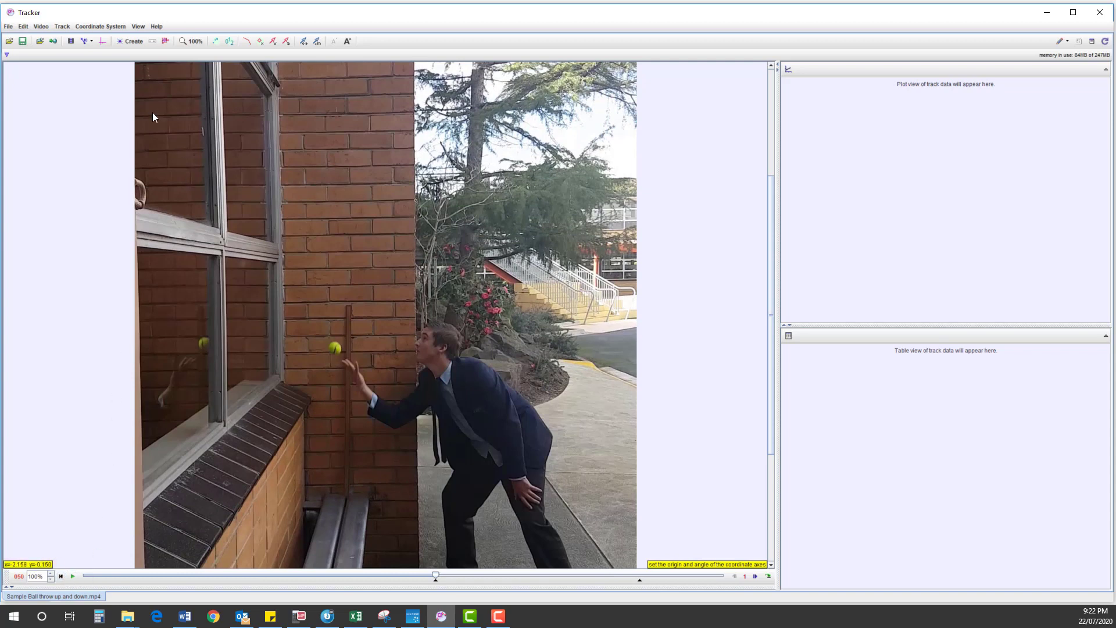
{"action": "left_click", "coordinate": [102, 41]}
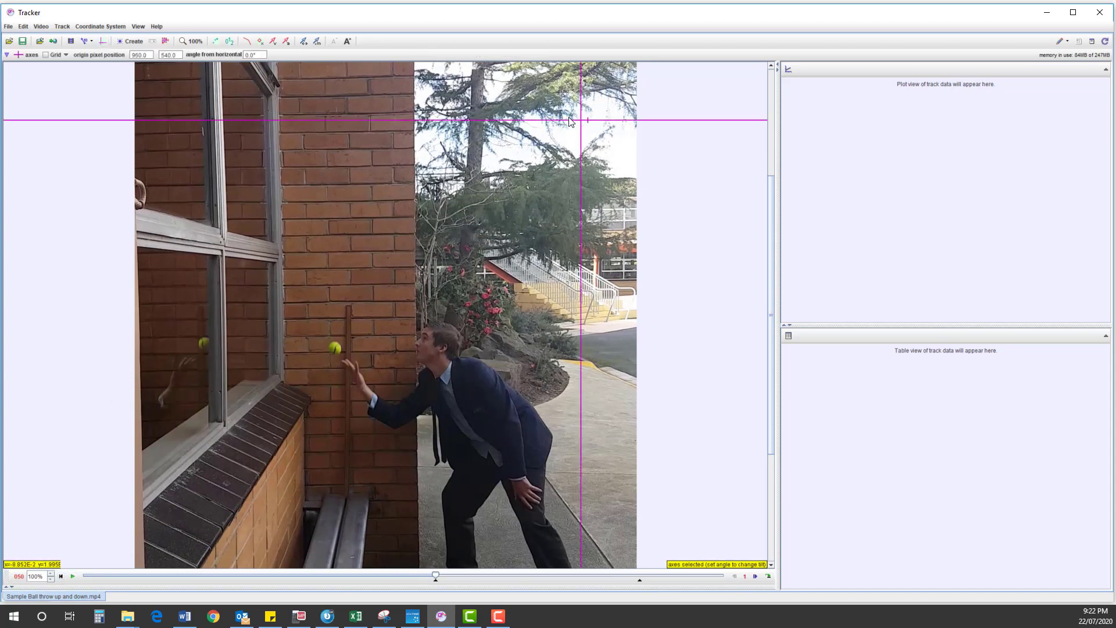
{"action": "left_click_drag", "start_coordinate": [583, 123], "coordinate": [338, 353]}
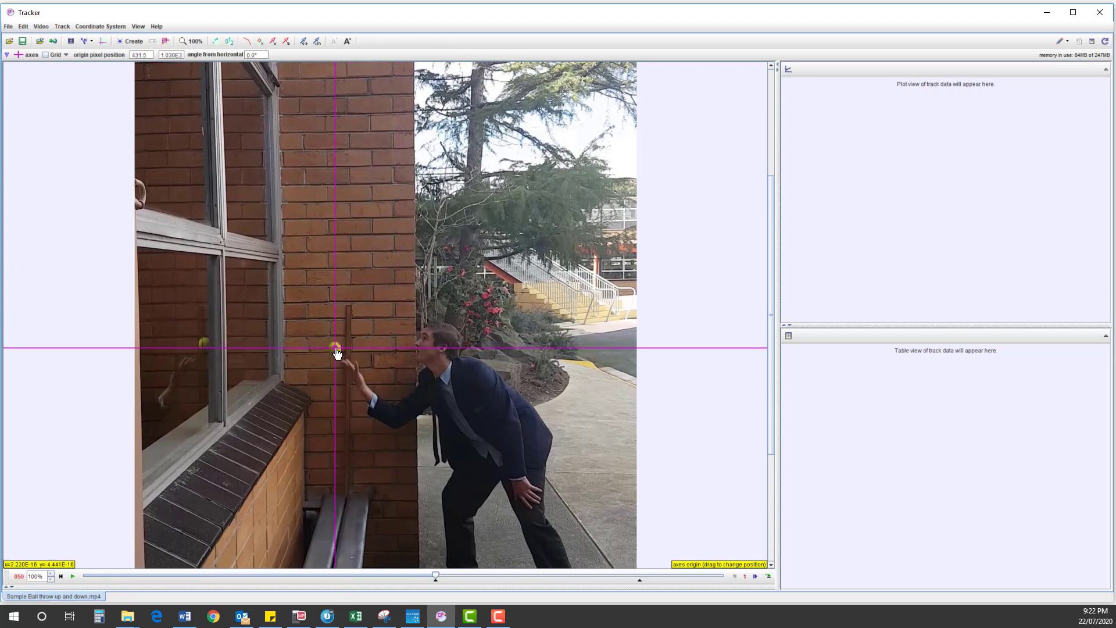
{"action": "left_click", "coordinate": [103, 42]}
{"action": "left_click", "coordinate": [102, 42]}
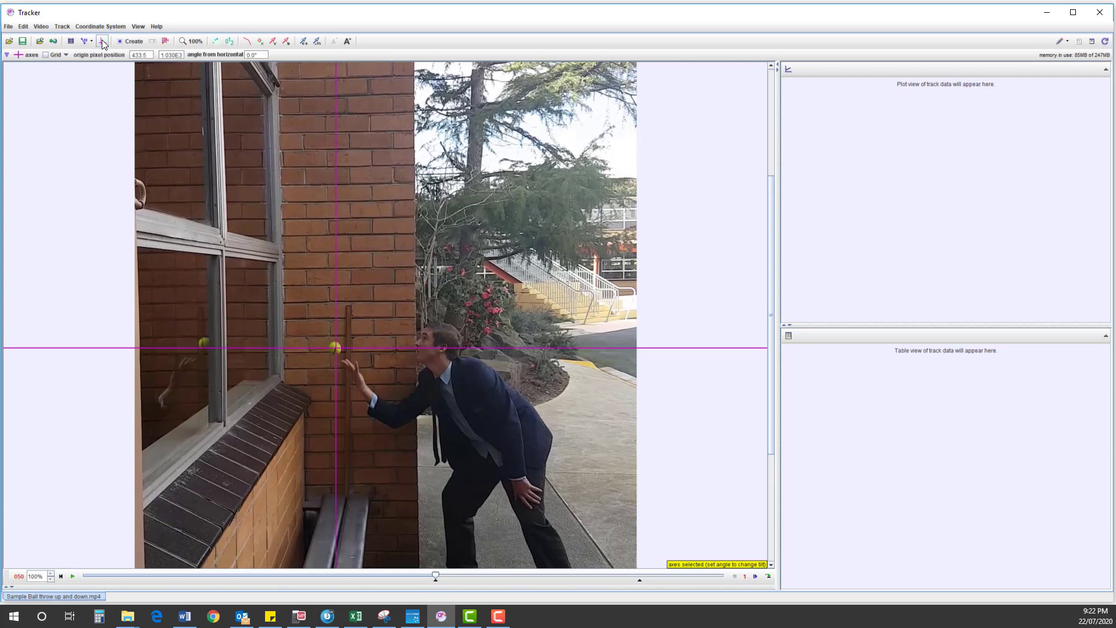
{"action": "left_click", "coordinate": [103, 41]}
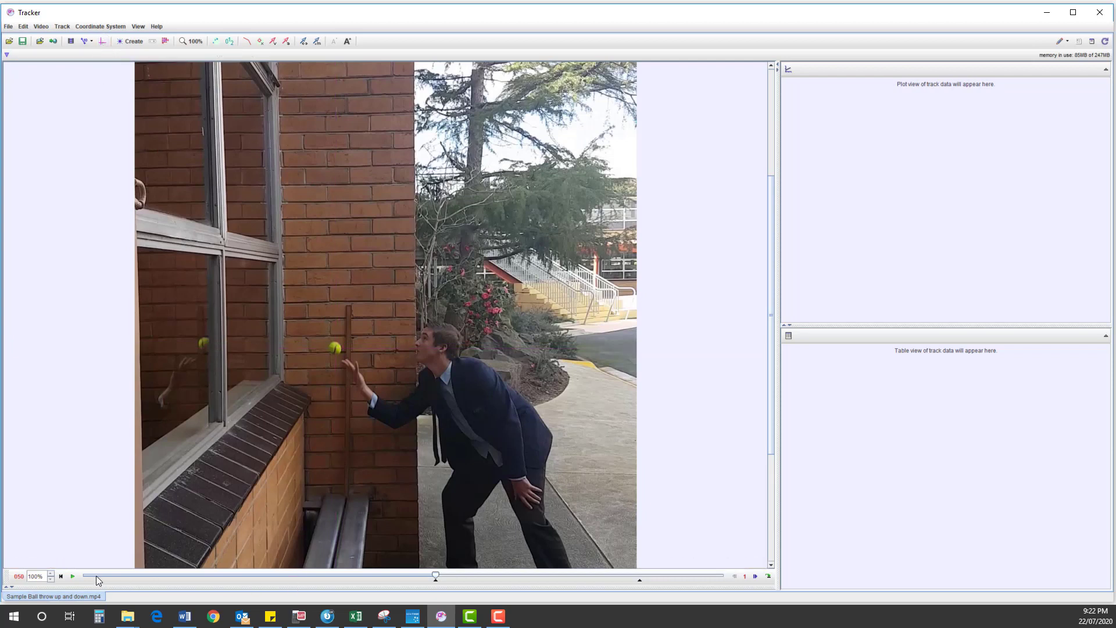
Play the clip, show the axes again, check frame 78, and return to the start frame
{"action": "left_click", "coordinate": [69, 576]}
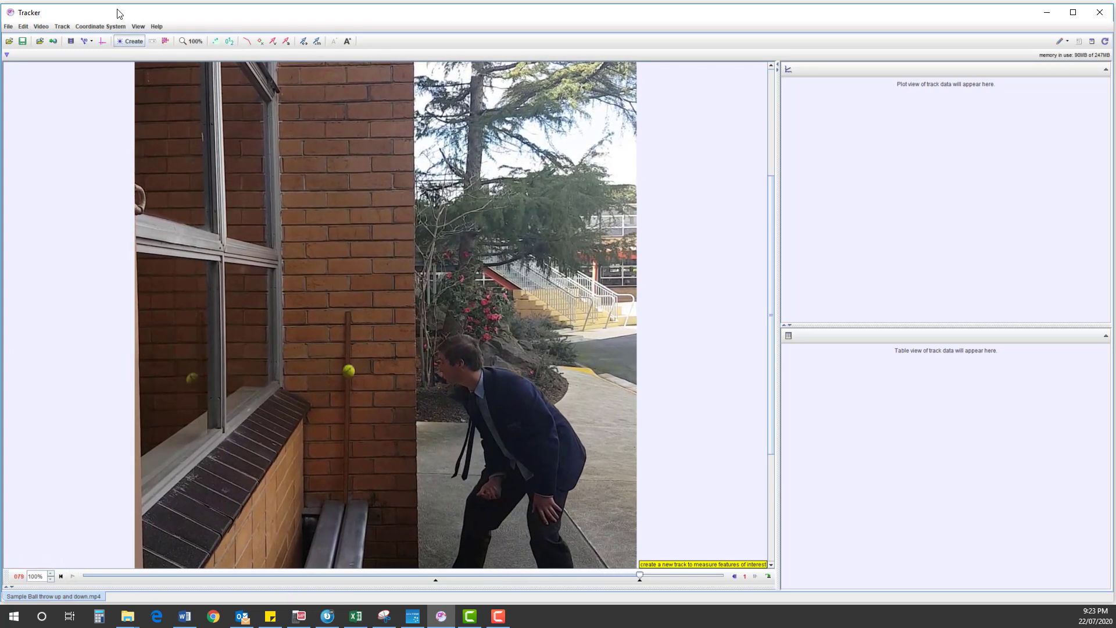
{"action": "left_click", "coordinate": [103, 41]}
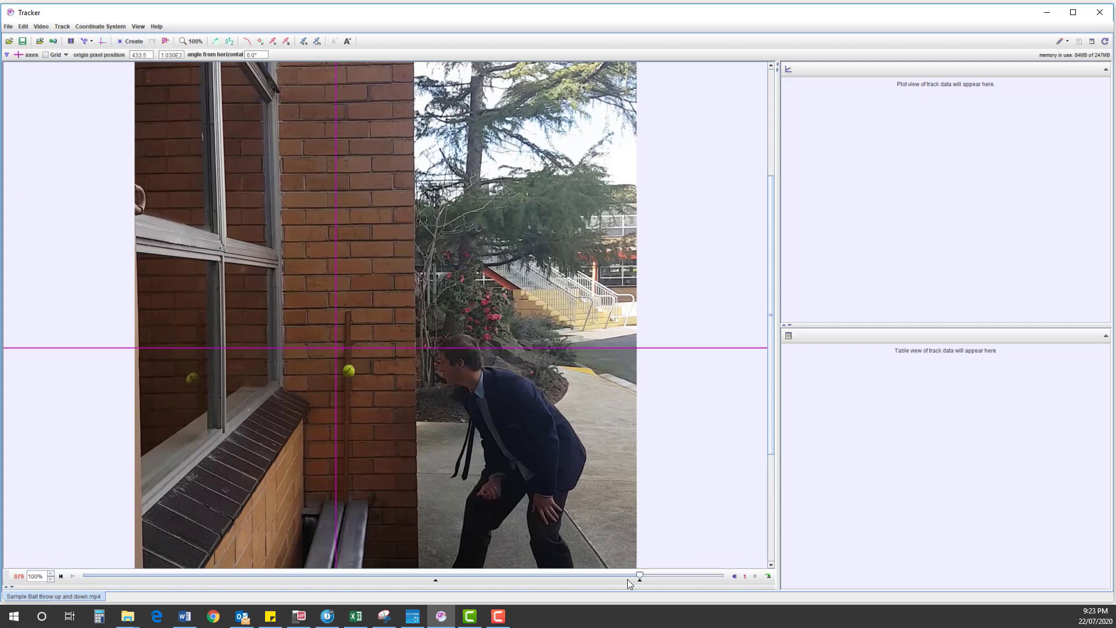
{"action": "left_click_drag", "start_coordinate": [640, 575], "coordinate": [633, 576]}
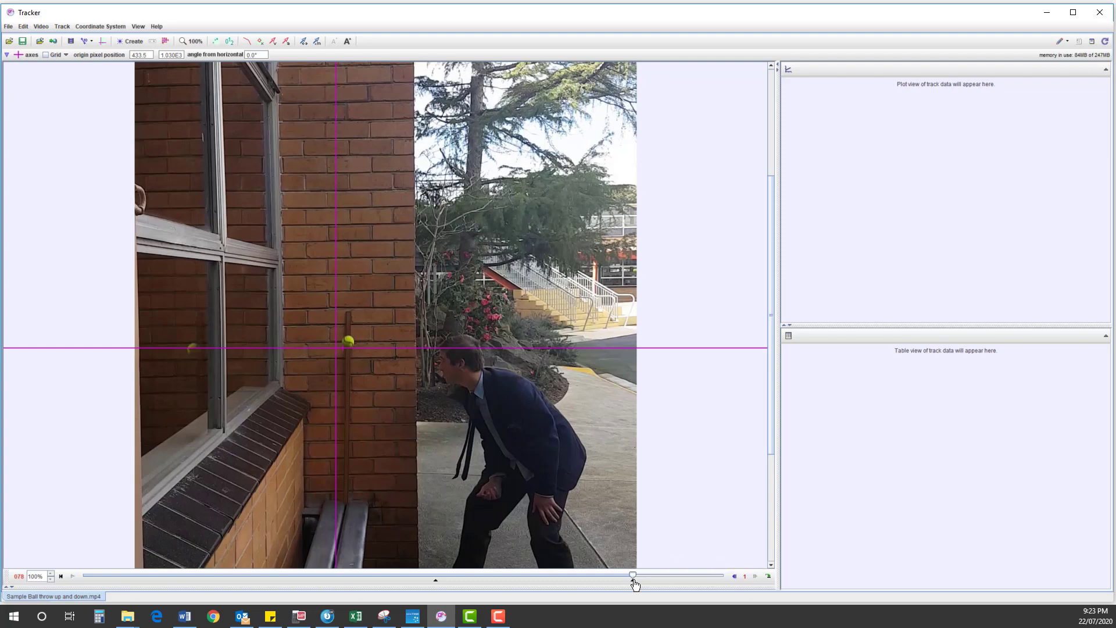
{"action": "left_click", "coordinate": [62, 576]}
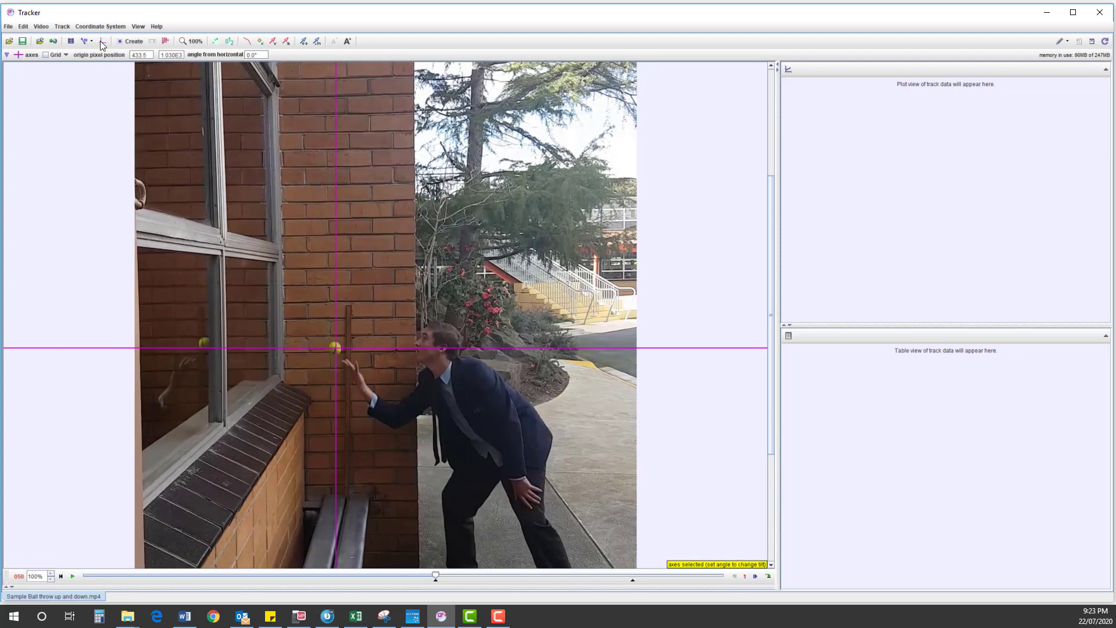
Hide the axes and create point mass track A for the ball
{"action": "left_click", "coordinate": [101, 43]}
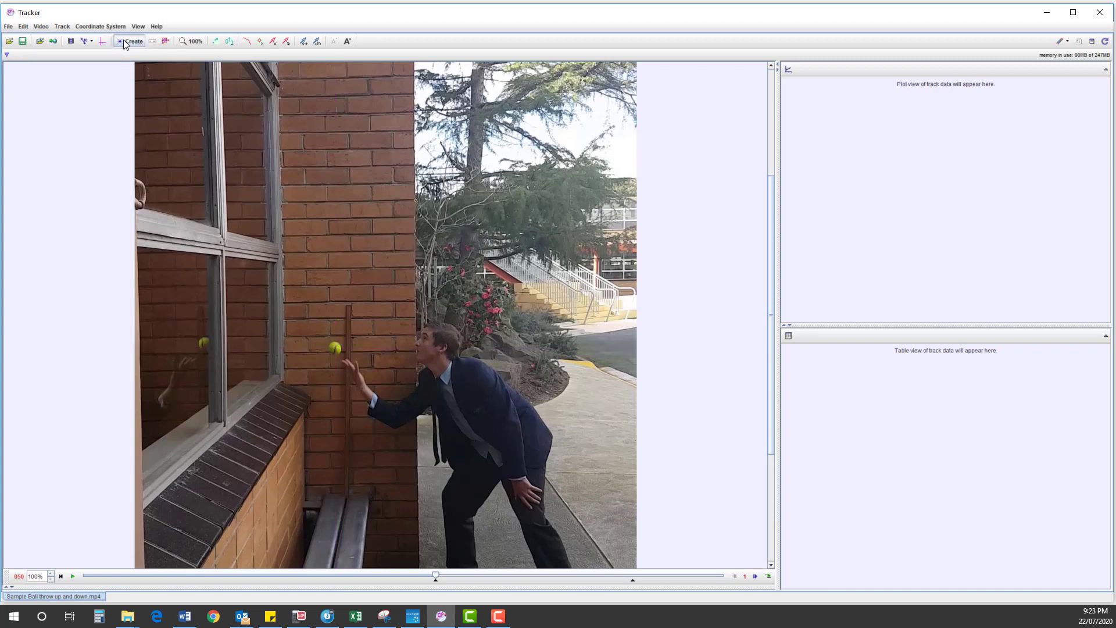
{"action": "left_click", "coordinate": [128, 42]}
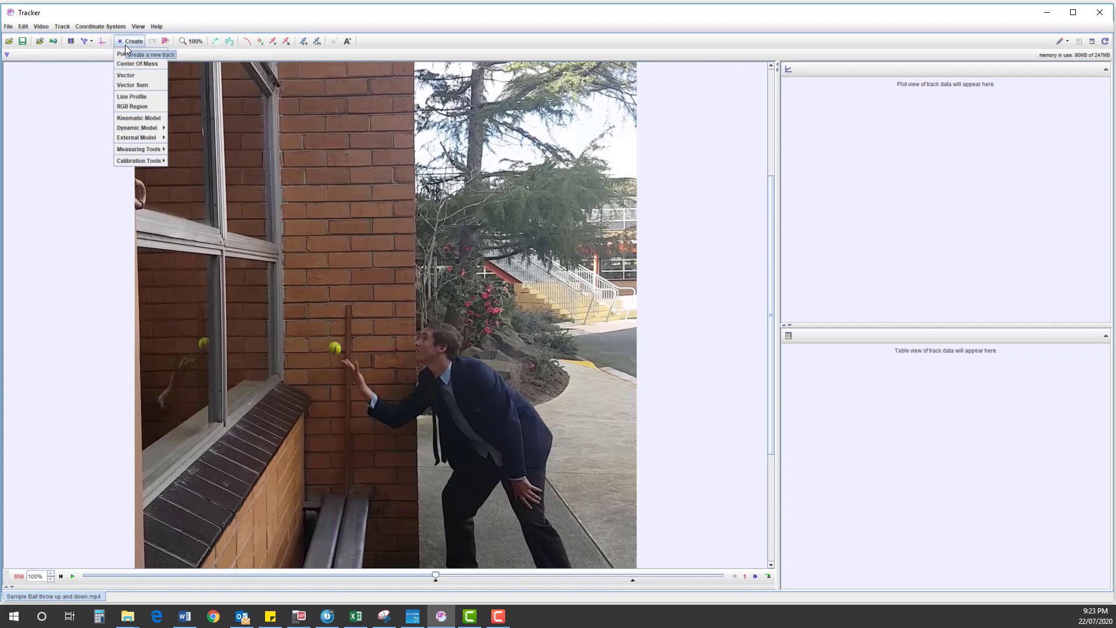
{"action": "left_click", "coordinate": [126, 54]}
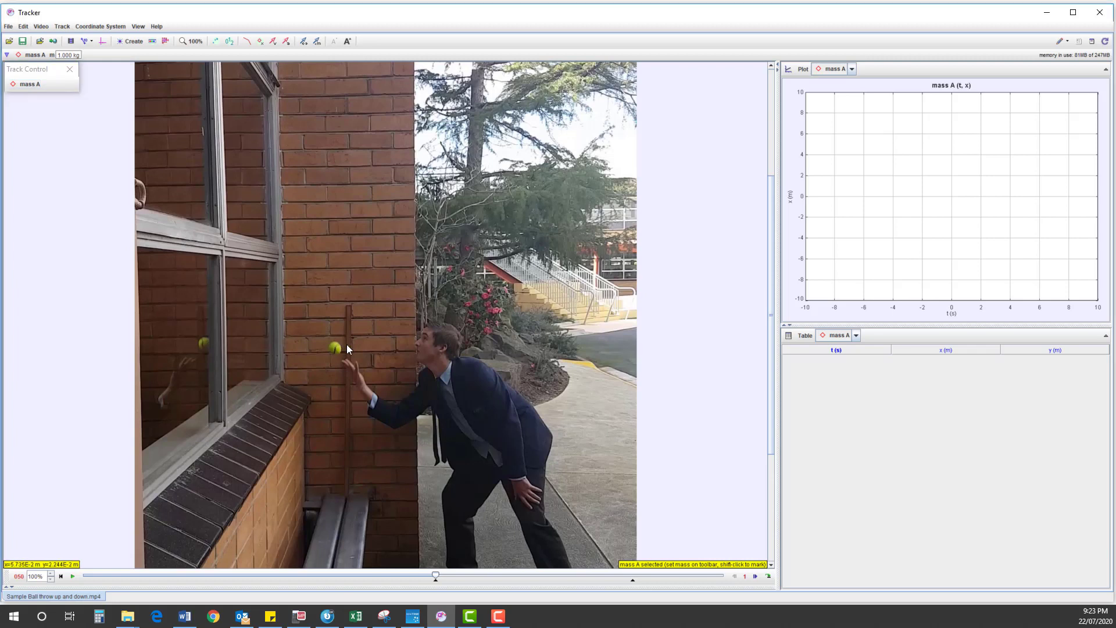
Mark the ball in ten successive frames over 0.000–0.300 s, reaching y = 0.992 m
{"action": "key", "text": "shift"}
{"action": "left_click", "coordinate": [334, 347]}
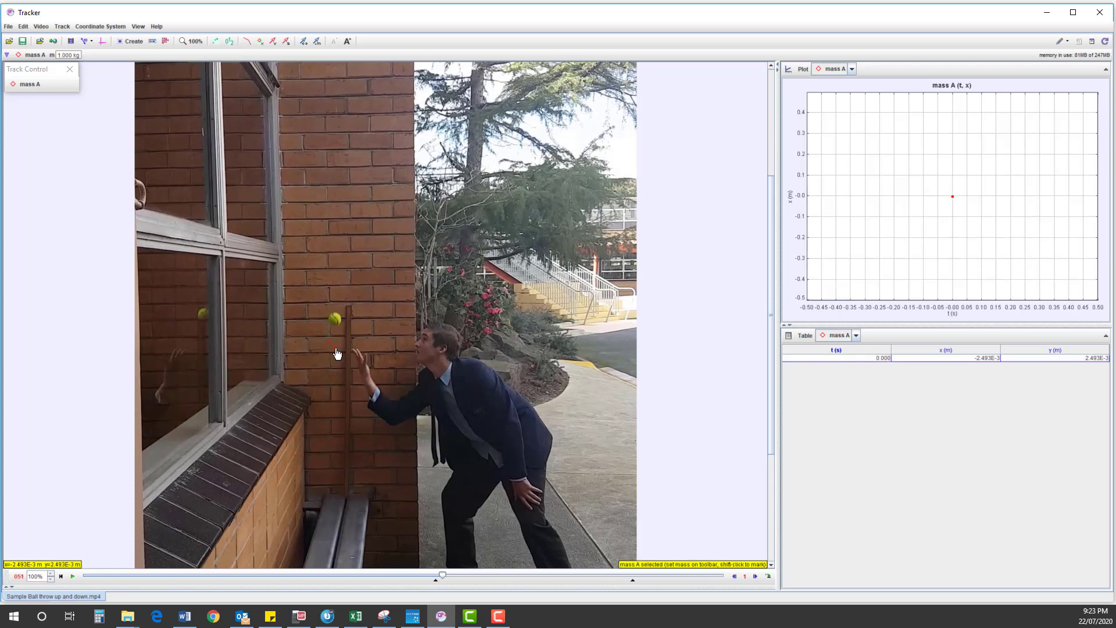
{"action": "left_click", "coordinate": [335, 319]}
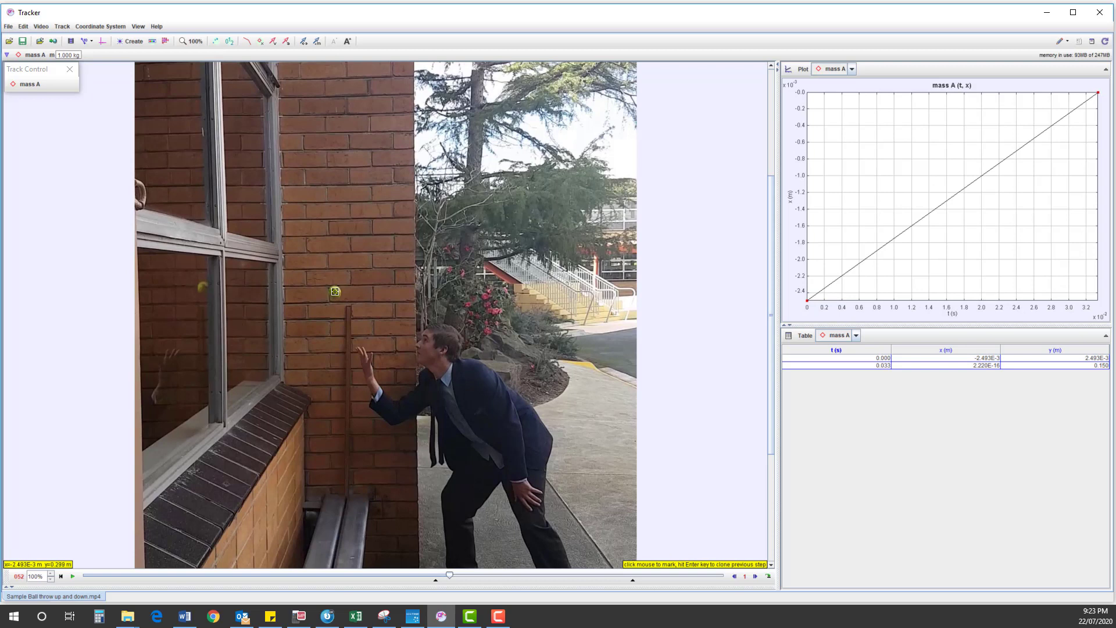
{"action": "left_click", "coordinate": [335, 291]}
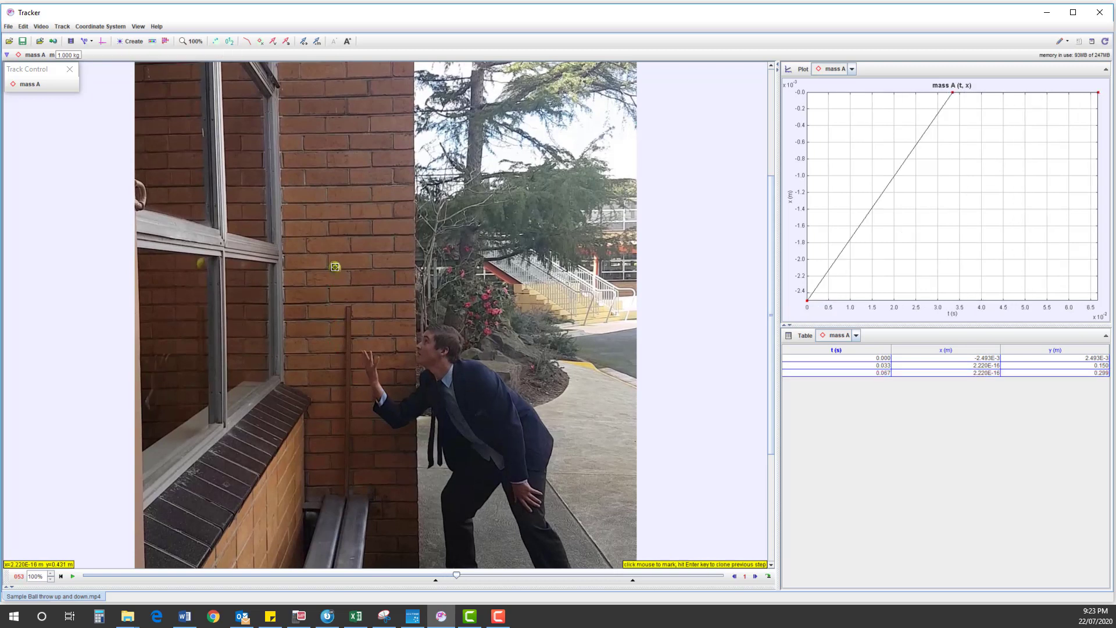
{"action": "left_click", "coordinate": [335, 267]}
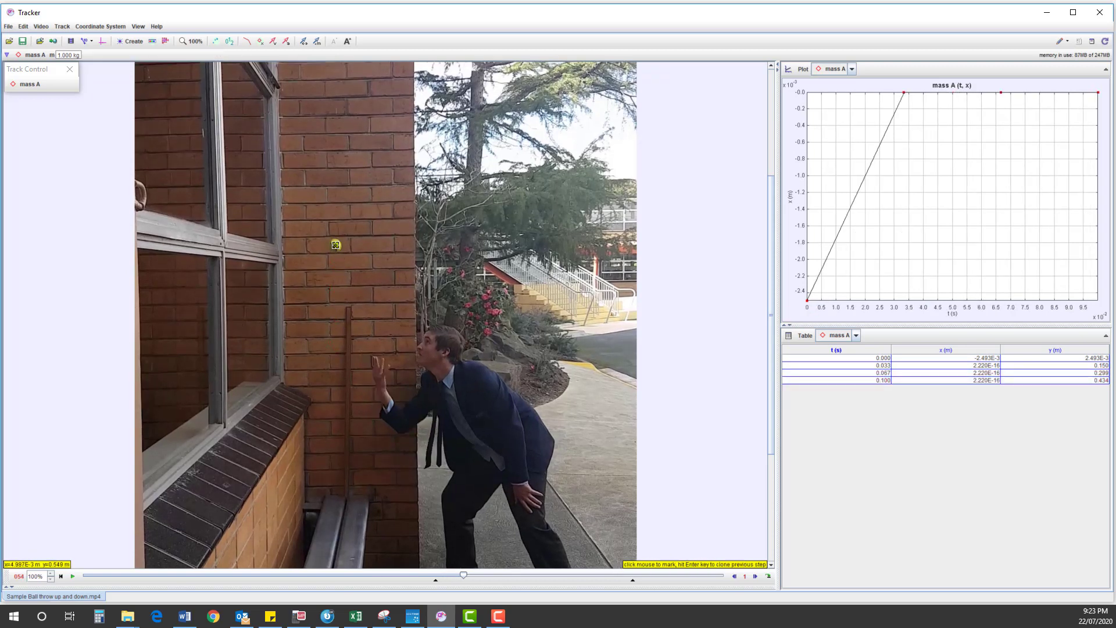
{"action": "left_click", "coordinate": [335, 244]}
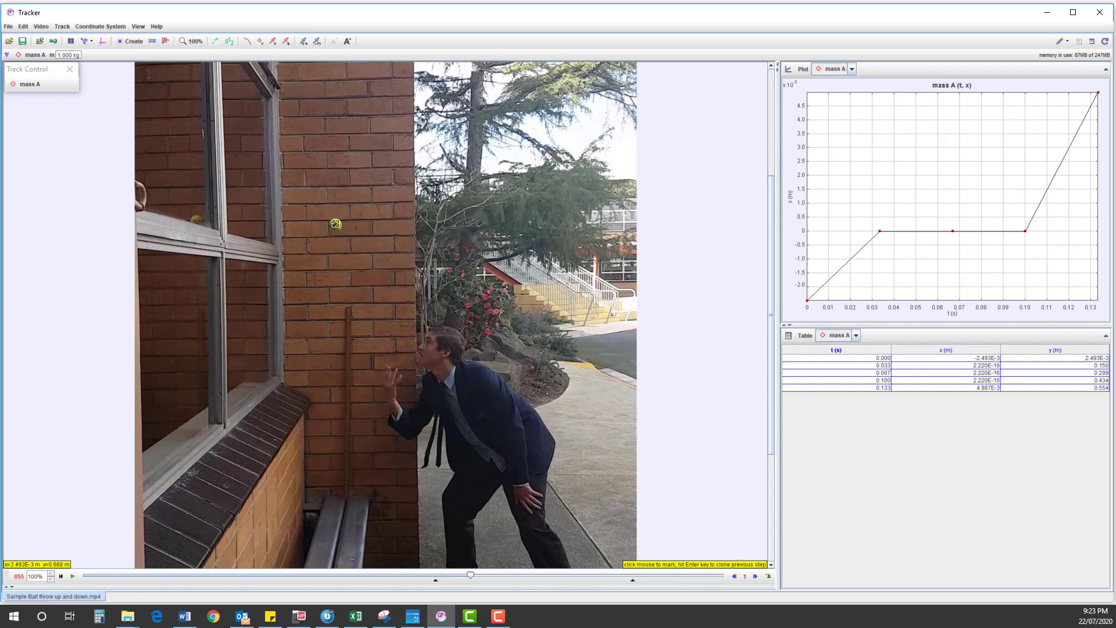
{"action": "left_click", "coordinate": [336, 223]}
{"action": "left_click", "coordinate": [336, 207]}
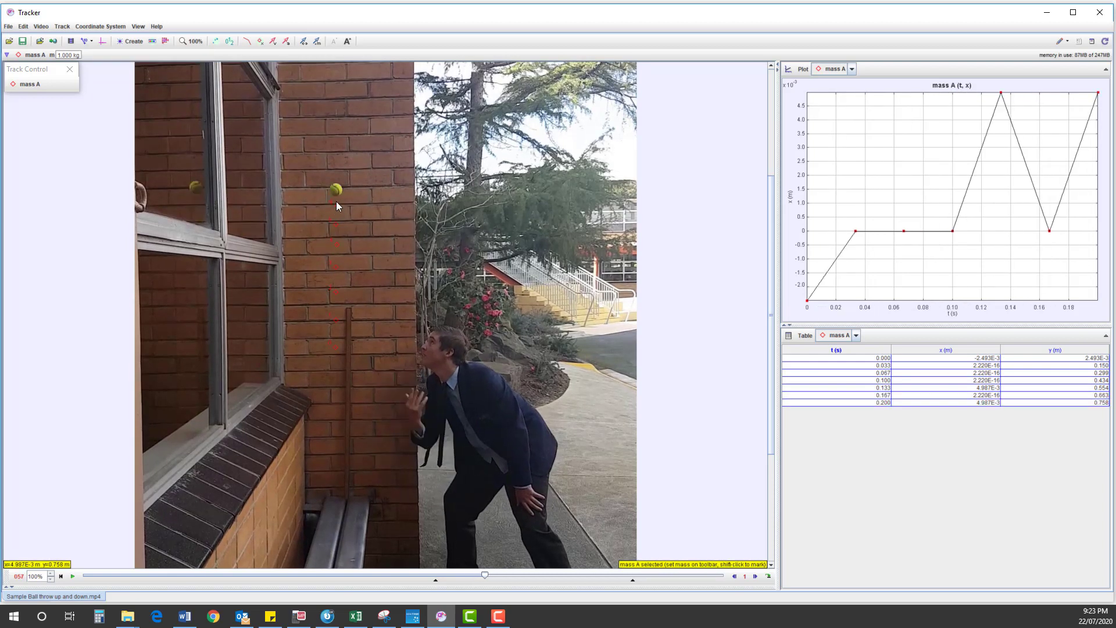
{"action": "left_click", "coordinate": [336, 189]}
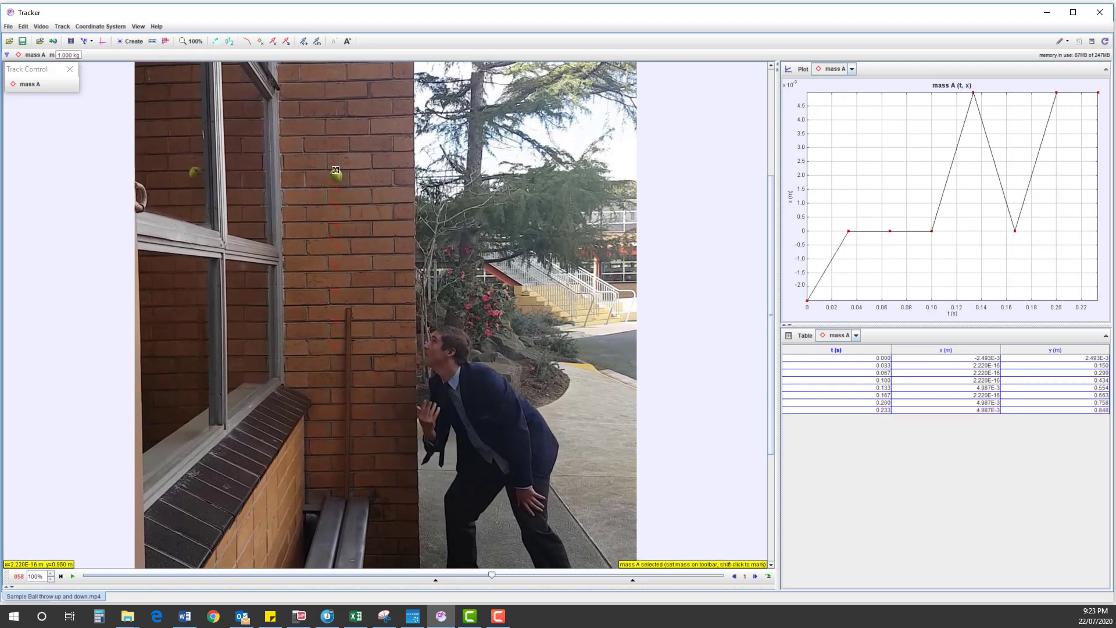
{"action": "left_click", "coordinate": [336, 172], "text": "shift"}
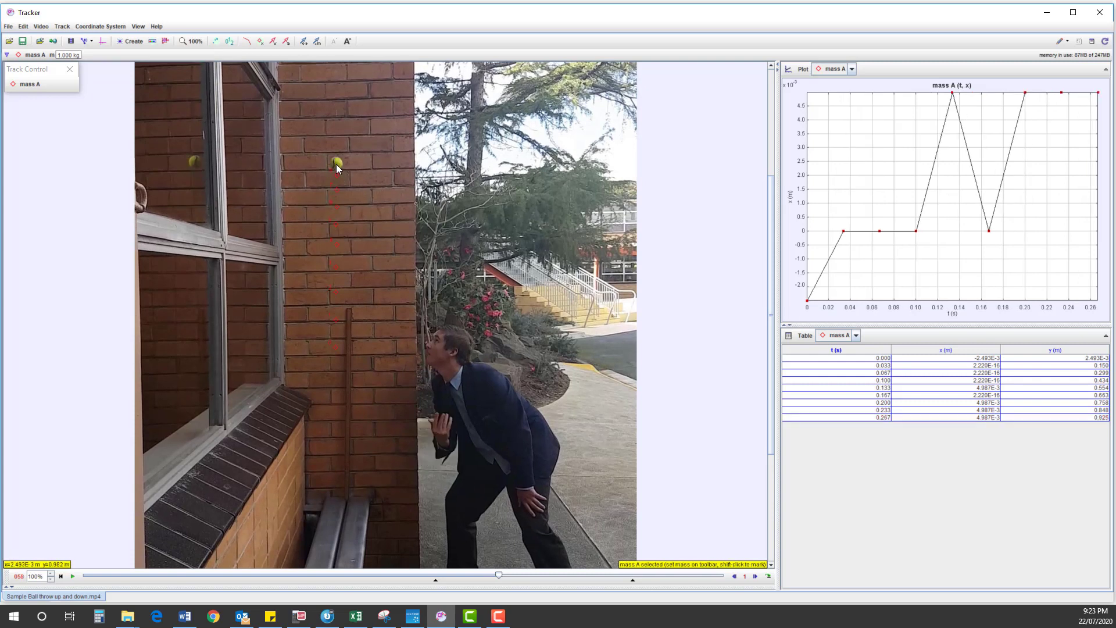
{"action": "left_click", "coordinate": [336, 164], "text": "shift"}
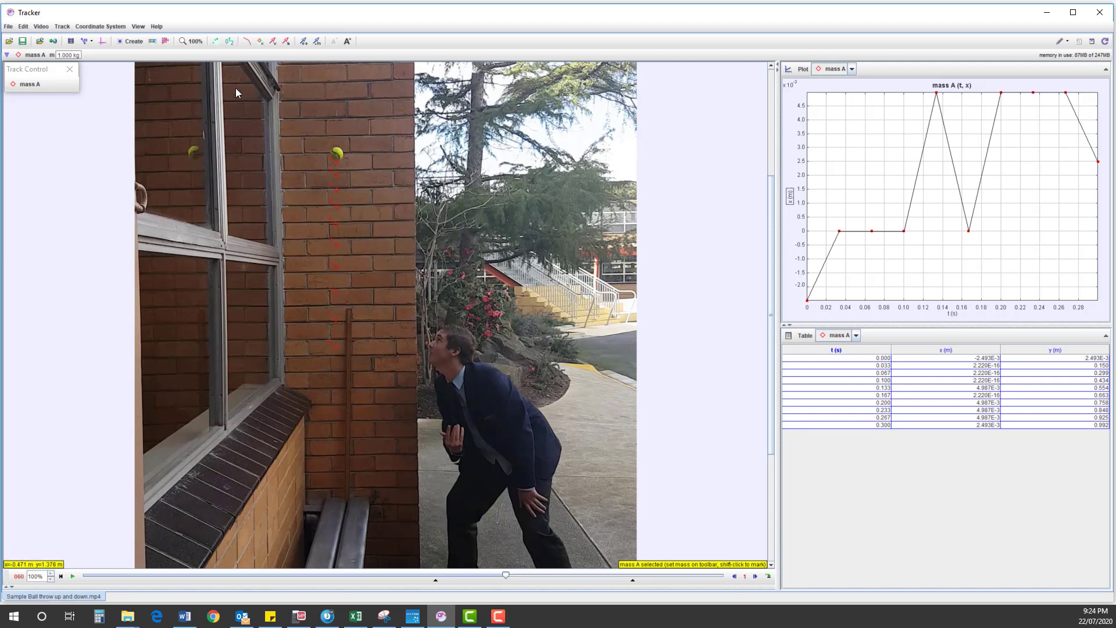
Briefly show then hide the axes, and plot y position against time
{"action": "left_click", "coordinate": [102, 41]}
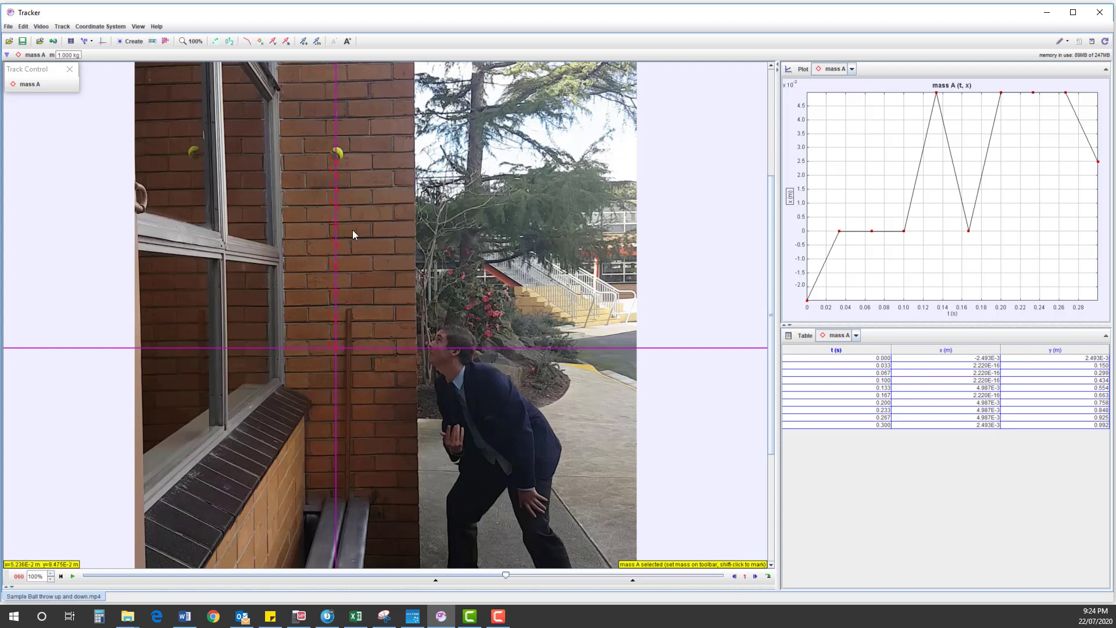
{"action": "left_click", "coordinate": [103, 41]}
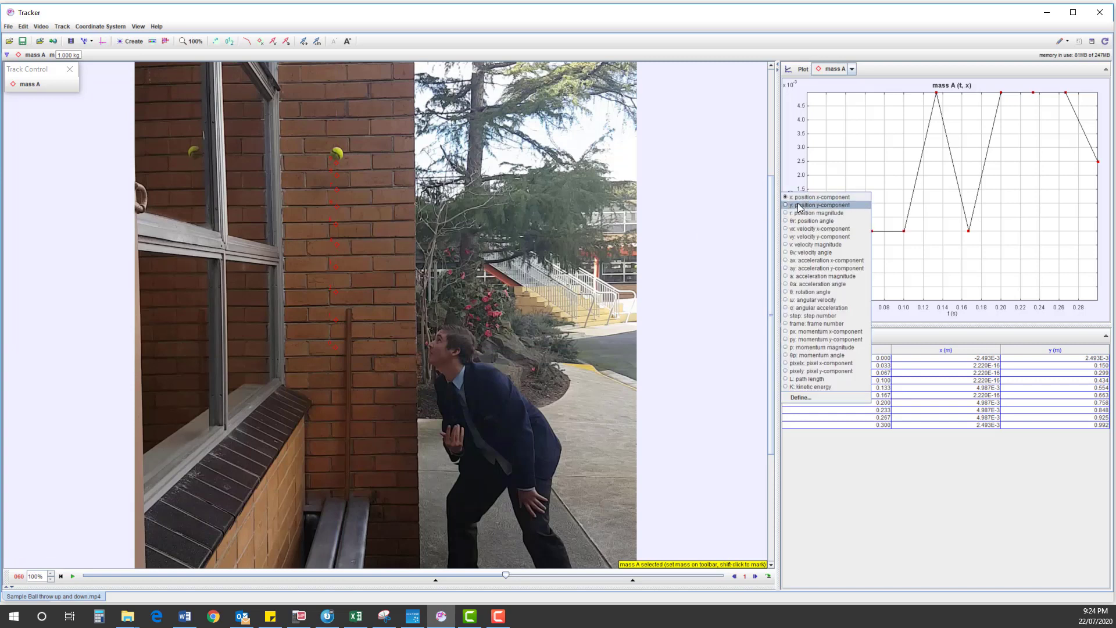
{"action": "left_click", "coordinate": [799, 206]}
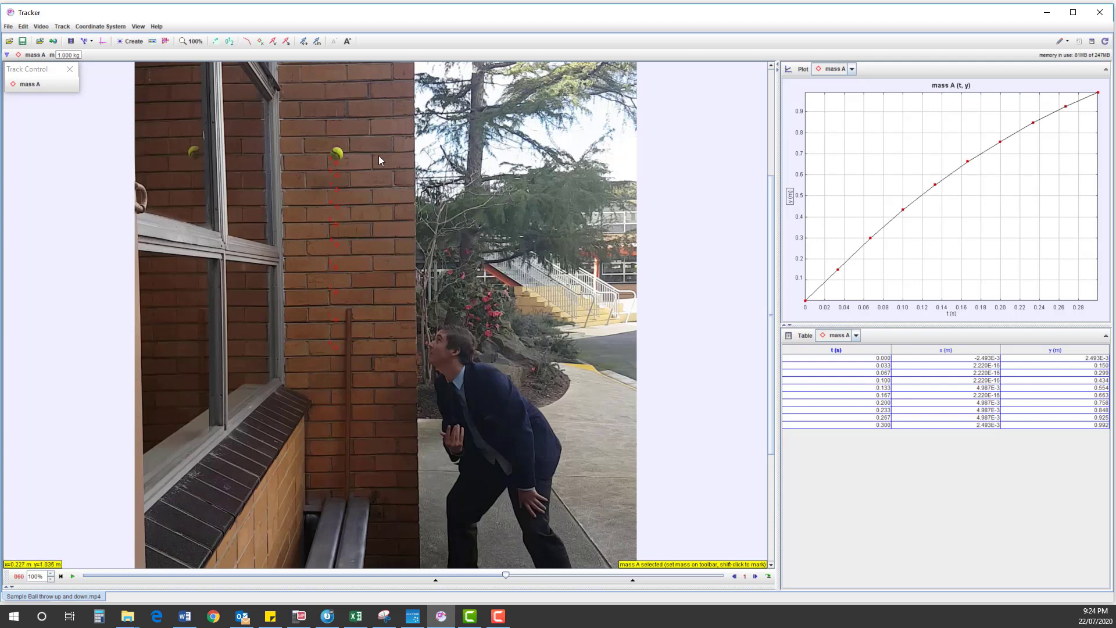
Mark the ball frame by frame as it rises to its peak near 1.157 m
{"action": "key", "text": "Right"}
{"action": "left_click", "coordinate": [337, 149], "text": "shift"}
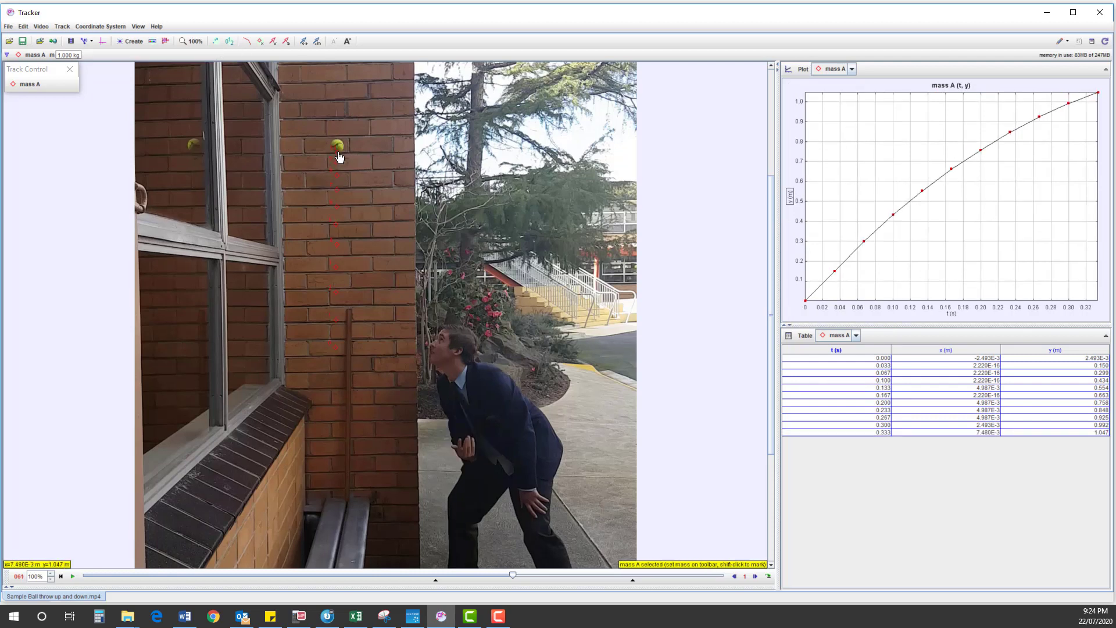
{"action": "key", "text": "Right"}
{"action": "left_click", "coordinate": [339, 141], "text": "shift"}
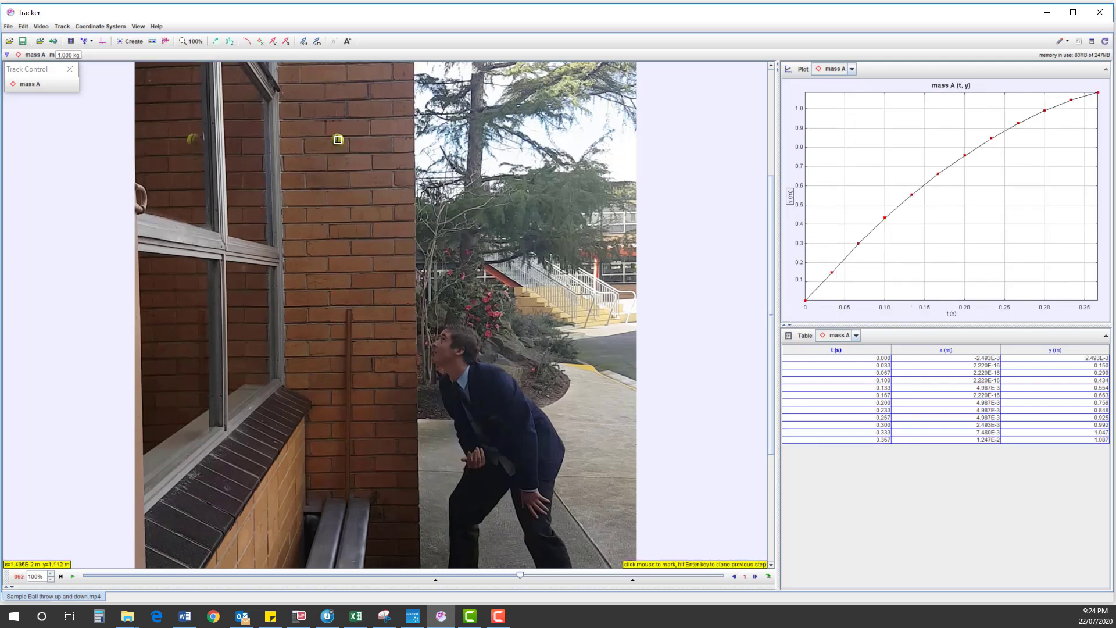
{"action": "key", "text": "Right"}
{"action": "left_click", "coordinate": [339, 139], "text": "shift"}
{"action": "key", "text": "Right"}
{"action": "left_click", "coordinate": [338, 136], "text": "shift"}
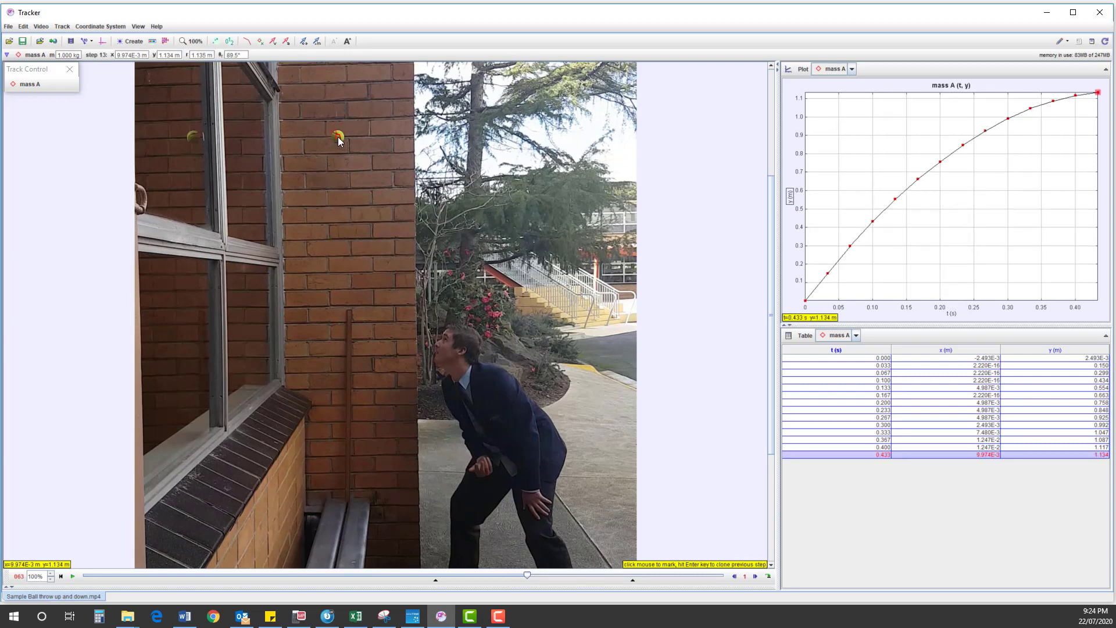
{"action": "key", "text": "Right"}
{"action": "left_click", "coordinate": [339, 135], "text": "shift"}
{"action": "key", "text": "Right"}
{"action": "left_click", "coordinate": [339, 143], "text": "shift"}
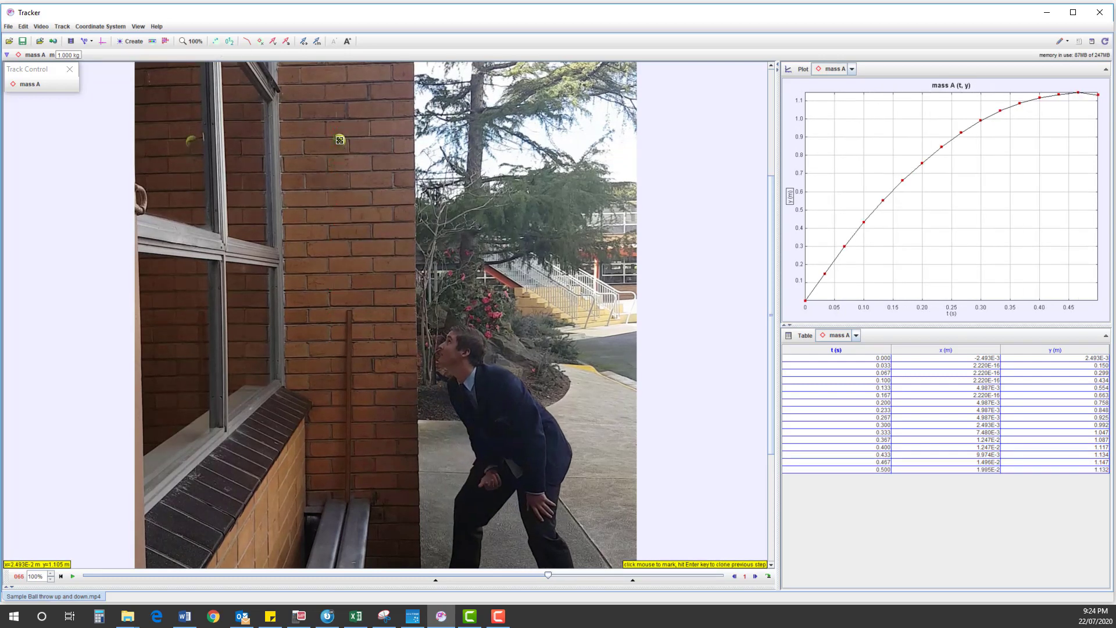
{"action": "left_click", "coordinate": [340, 139], "text": "shift"}
{"action": "key", "text": "Right"}
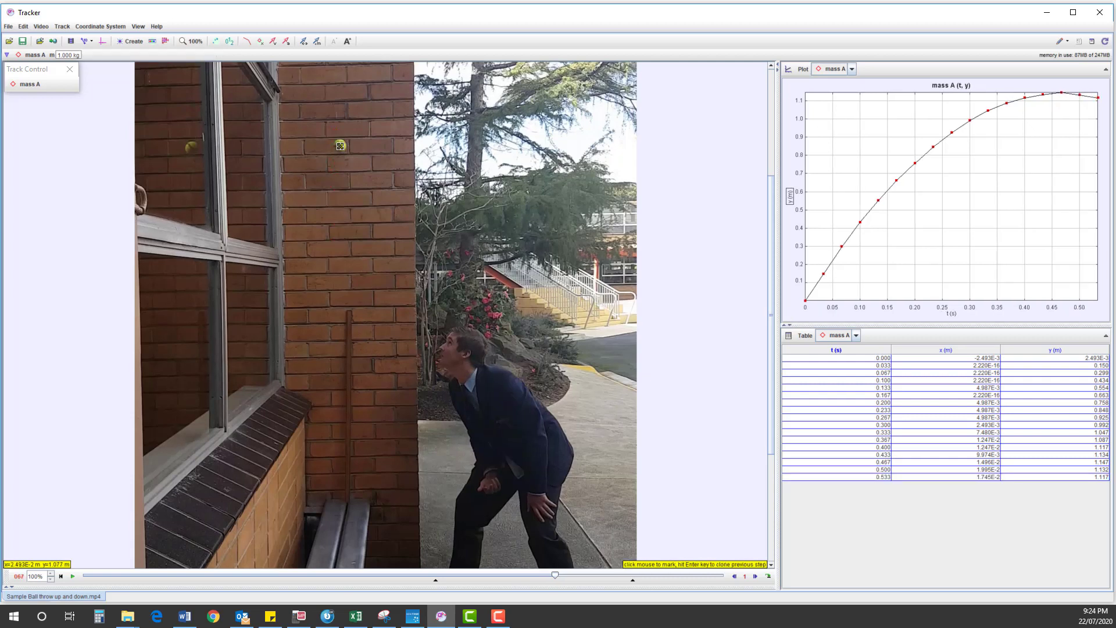
{"action": "left_click", "coordinate": [340, 145], "text": "shift"}
{"action": "key", "text": "Right"}
{"action": "left_click", "coordinate": [342, 155], "text": "shift"}
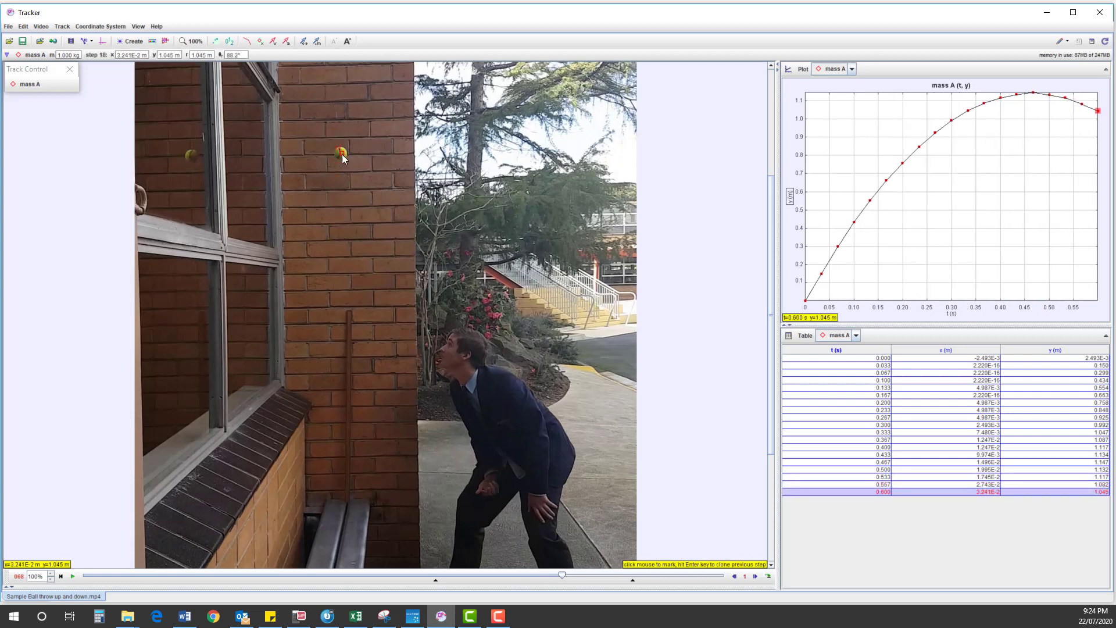
{"action": "key", "text": "Right"}
Mark the falling ball frame by frame through the final frame at t = 0.933 s
{"action": "left_click", "coordinate": [342, 165], "text": "shift"}
{"action": "key", "text": "Right"}
{"action": "left_click", "coordinate": [342, 175], "text": "shift"}
{"action": "key", "text": "Right"}
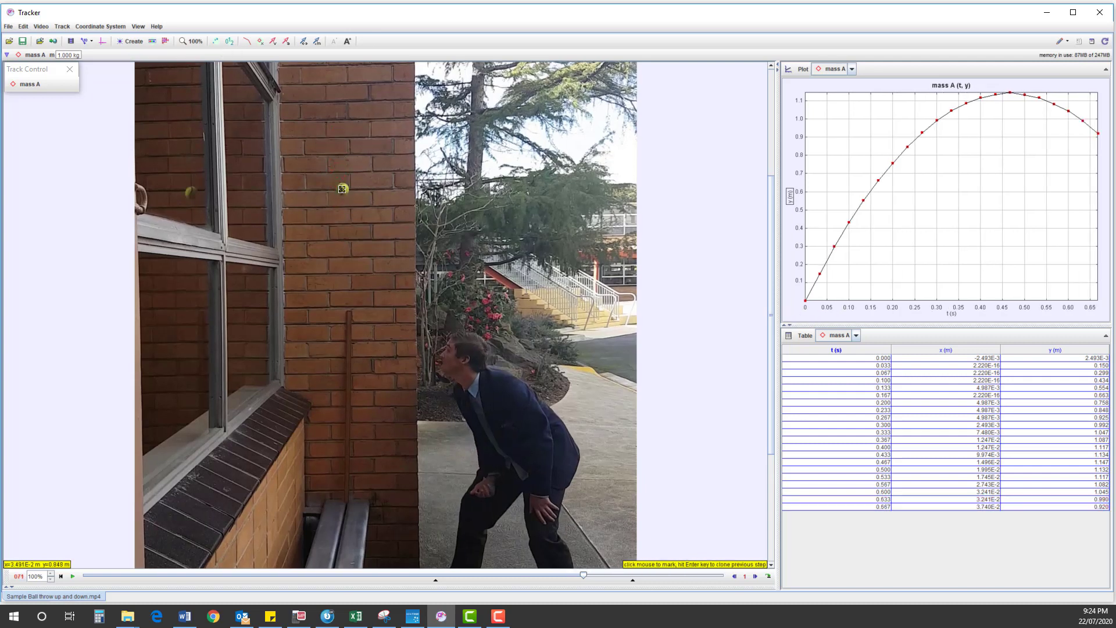
{"action": "left_click", "coordinate": [343, 189], "text": "shift"}
{"action": "key", "text": "Right"}
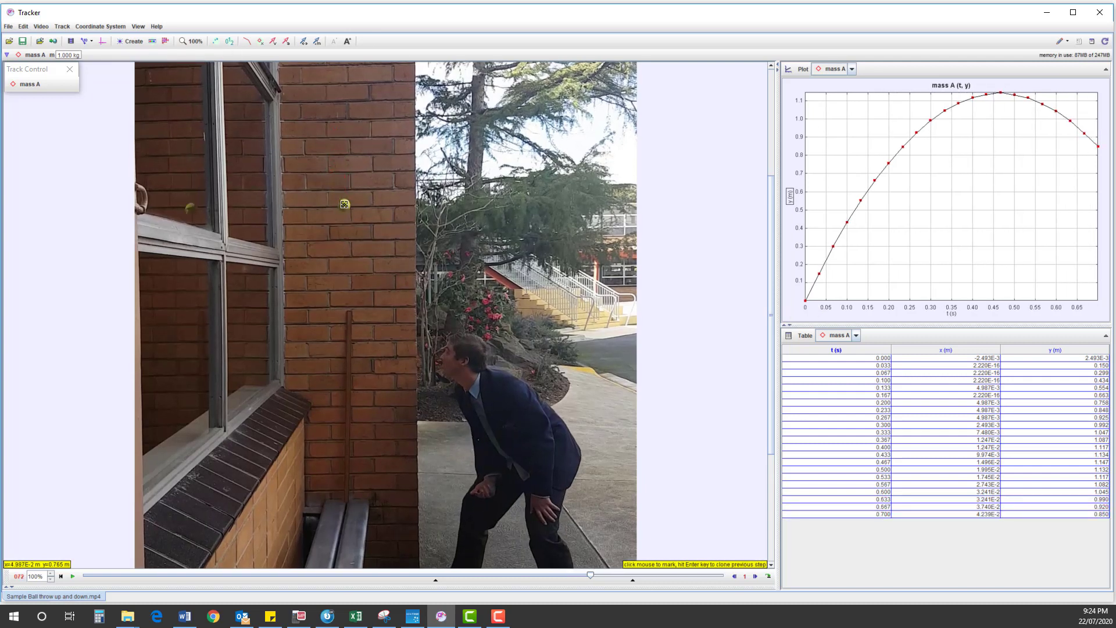
{"action": "left_click", "coordinate": [344, 205], "text": "shift"}
{"action": "key", "text": "Right"}
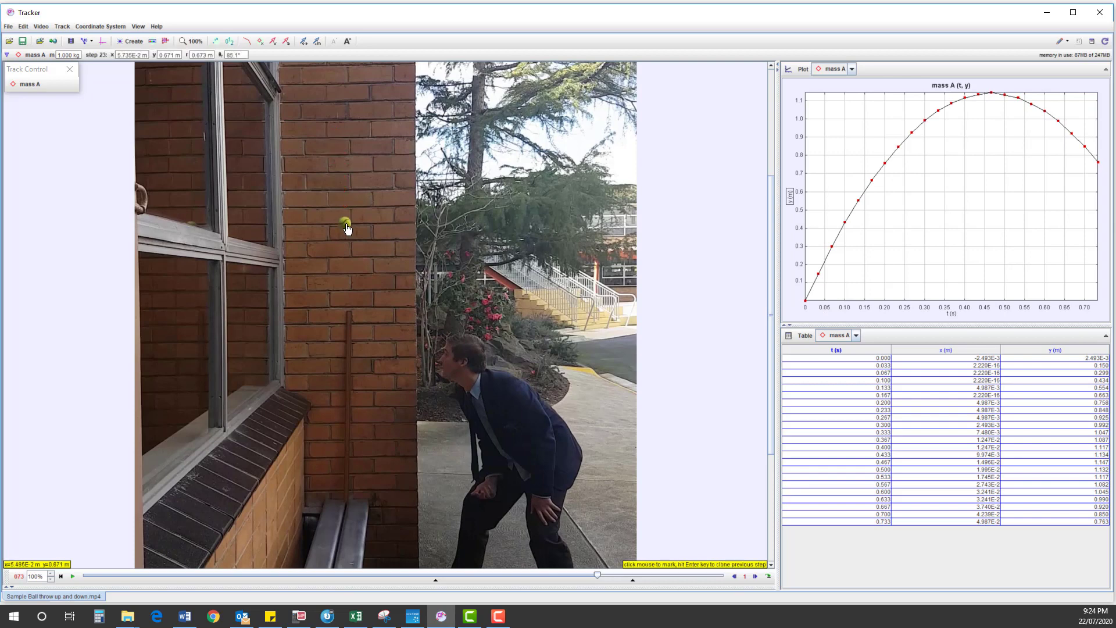
{"action": "left_click", "coordinate": [348, 228], "text": "shift"}
{"action": "key", "text": "Right"}
{"action": "left_click", "coordinate": [346, 241], "text": "shift"}
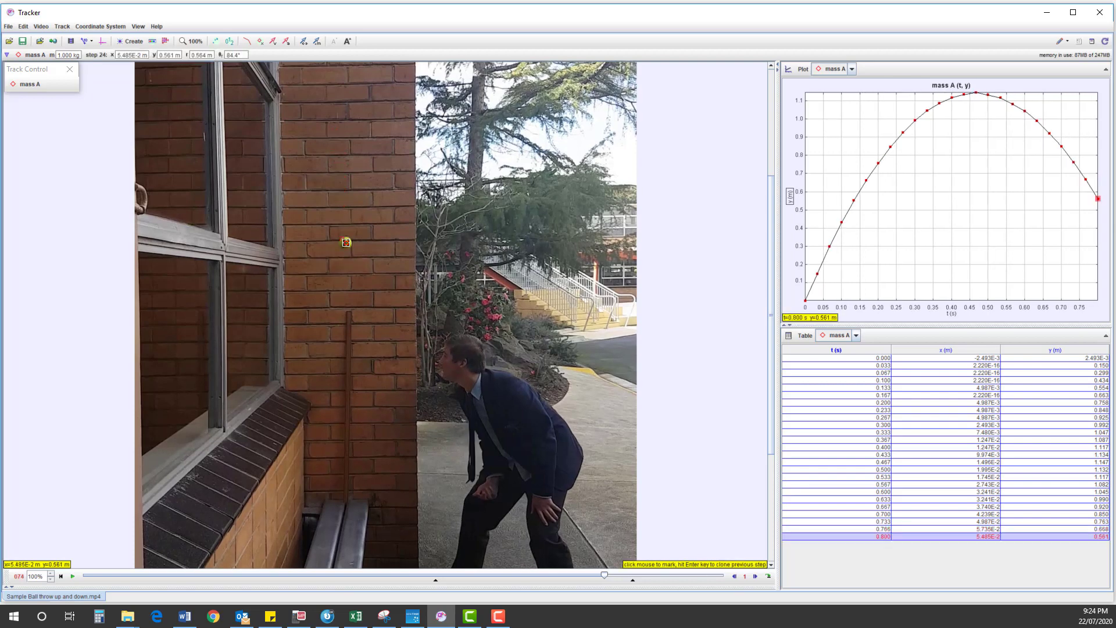
{"action": "key", "text": "Right"}
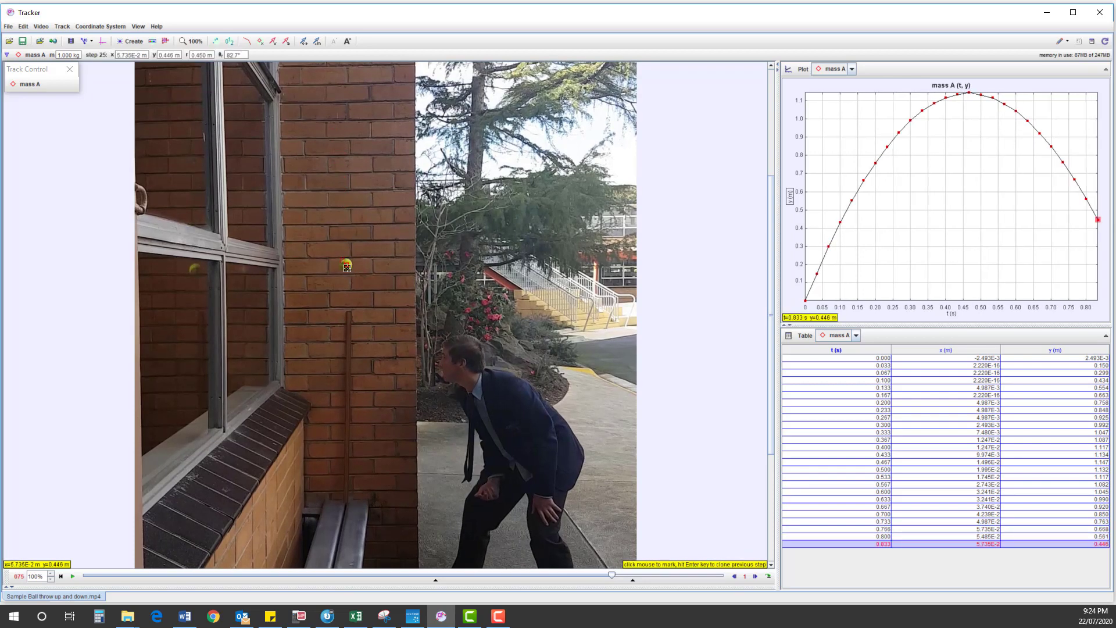
{"action": "left_click", "coordinate": [347, 271], "text": "shift"}
{"action": "key", "text": "Right"}
{"action": "left_click", "coordinate": [349, 302], "text": "shift"}
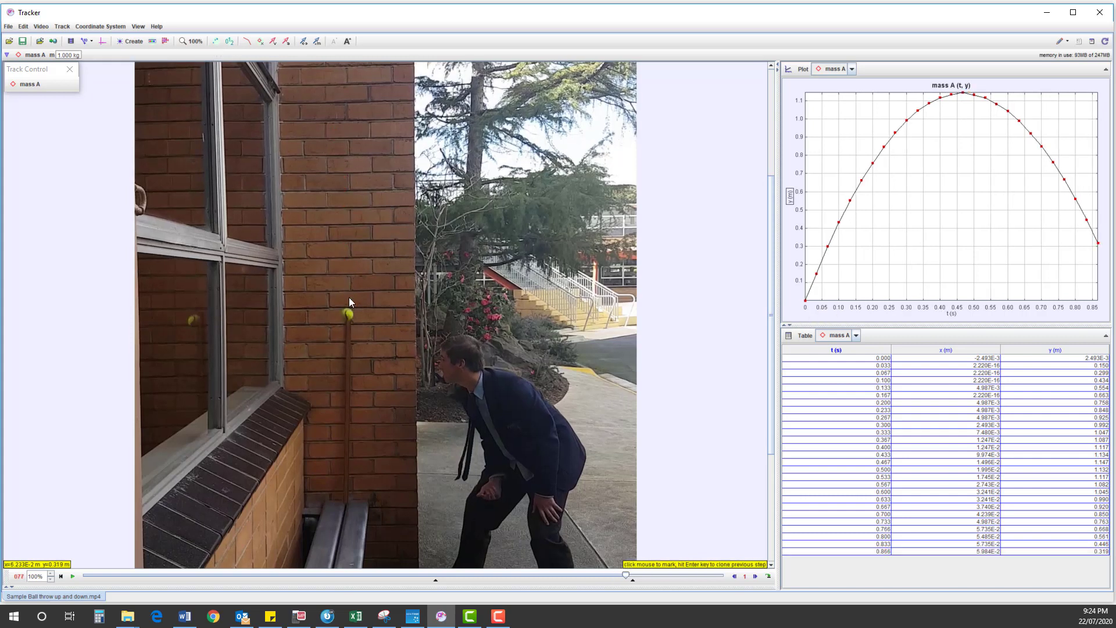
{"action": "key", "text": "Right"}
{"action": "left_click", "coordinate": [348, 315], "text": "shift"}
{"action": "key", "text": "Right"}
{"action": "left_click", "coordinate": [349, 341], "text": "shift"}
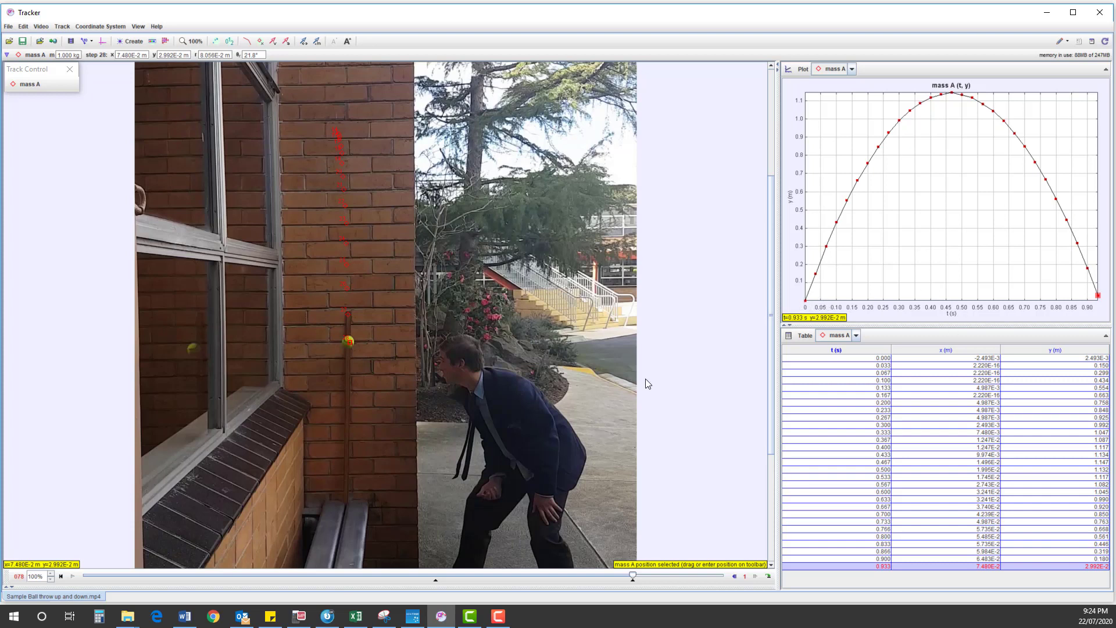
{"action": "left_click", "coordinate": [61, 576]}
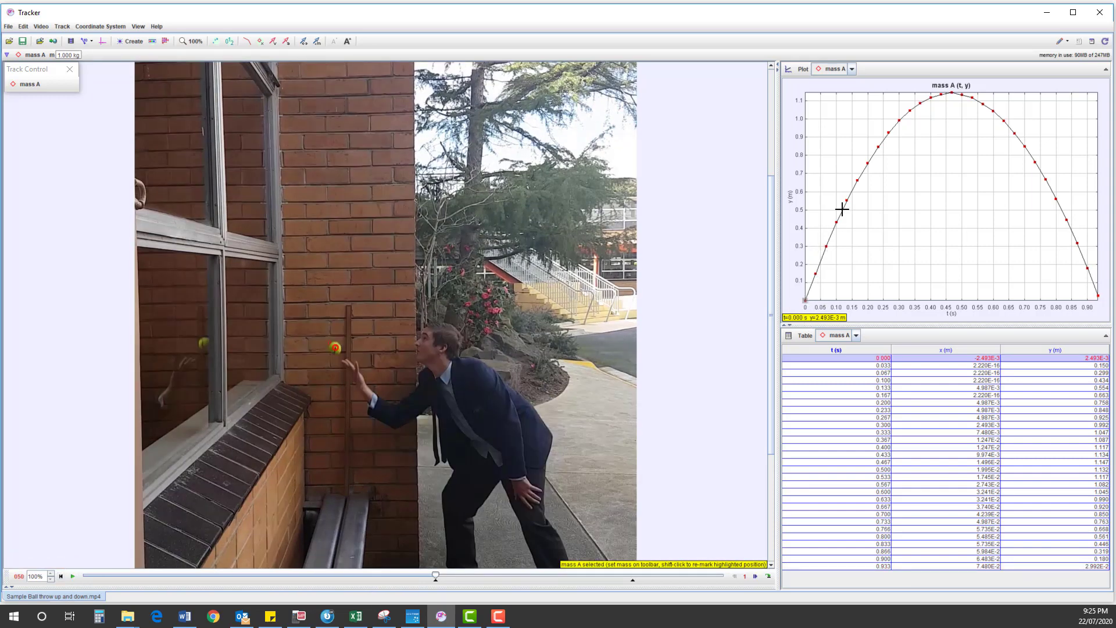
{"action": "left_click", "coordinate": [73, 577]}
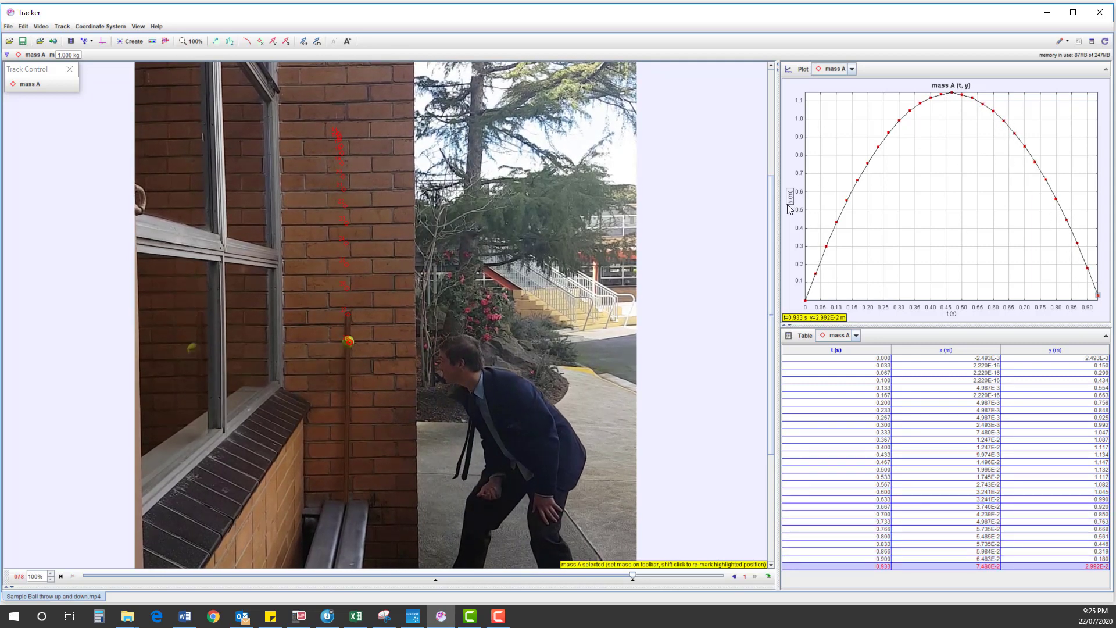
{"action": "left_click", "coordinate": [350, 345]}
Switch the plot to vy (velocity y-component) versus time, then replay the video from the start
{"action": "left_click", "coordinate": [790, 197]}
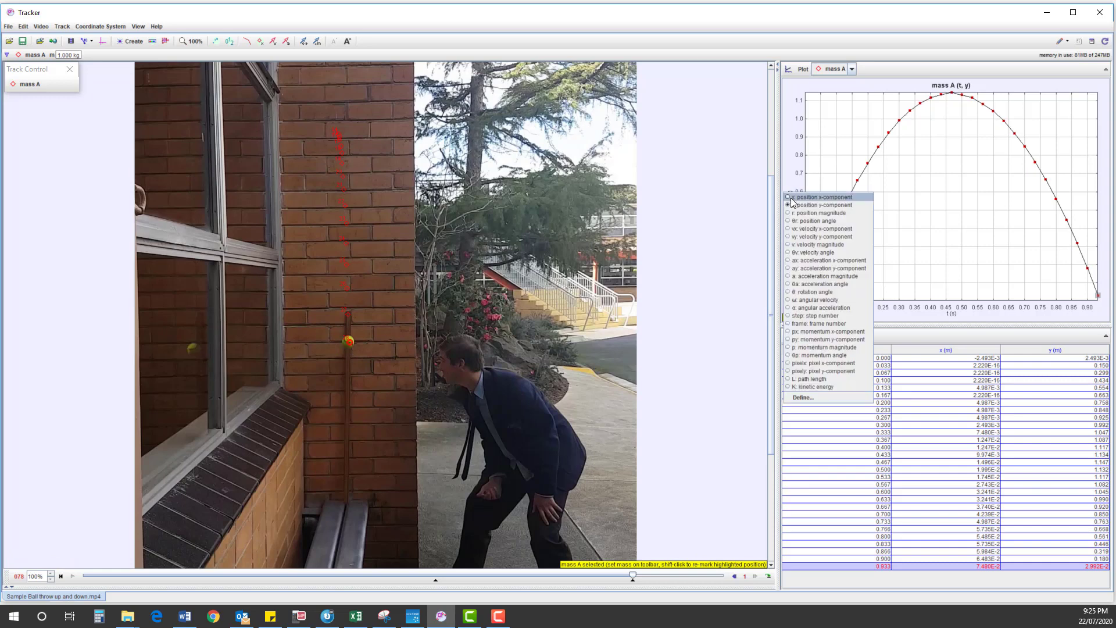
{"action": "left_click", "coordinate": [798, 237]}
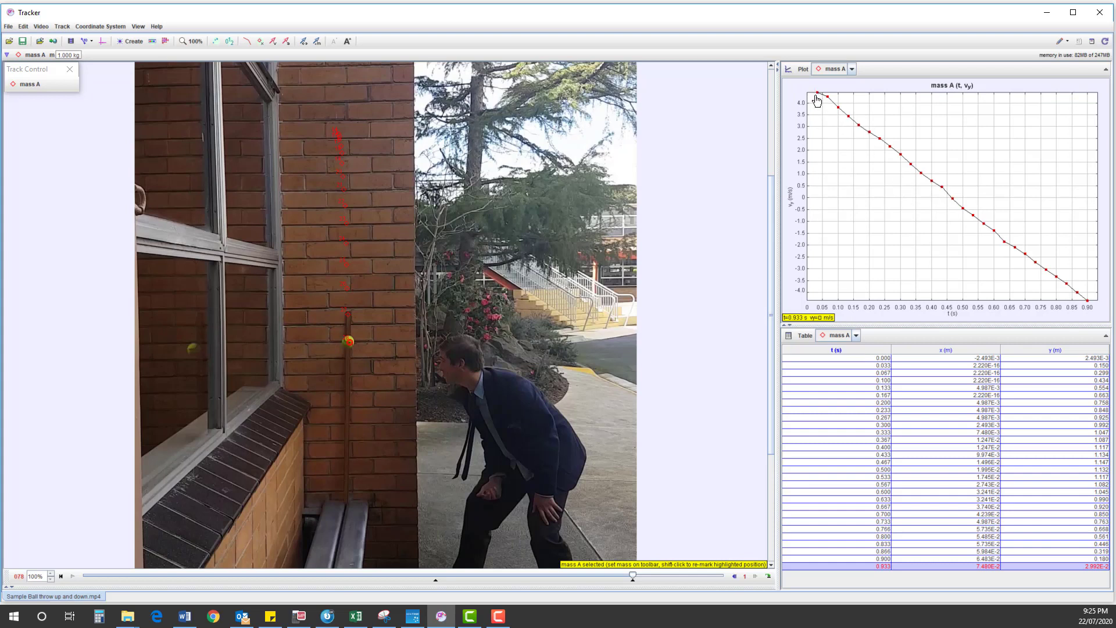
{"action": "mouse_move", "coordinate": [804, 93]}
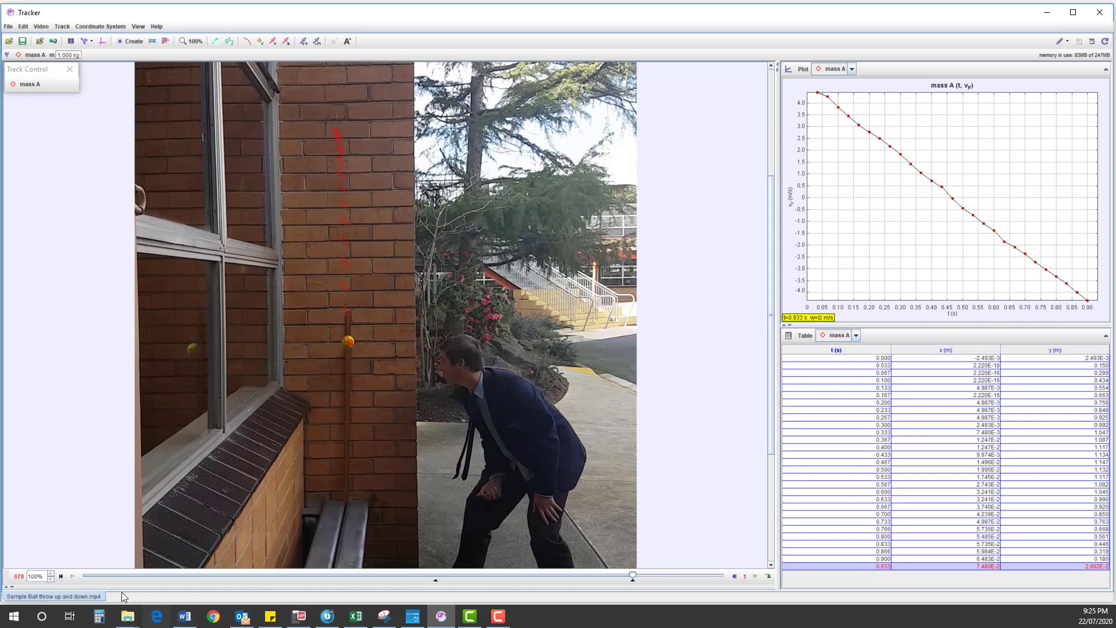
{"action": "left_click", "coordinate": [94, 575]}
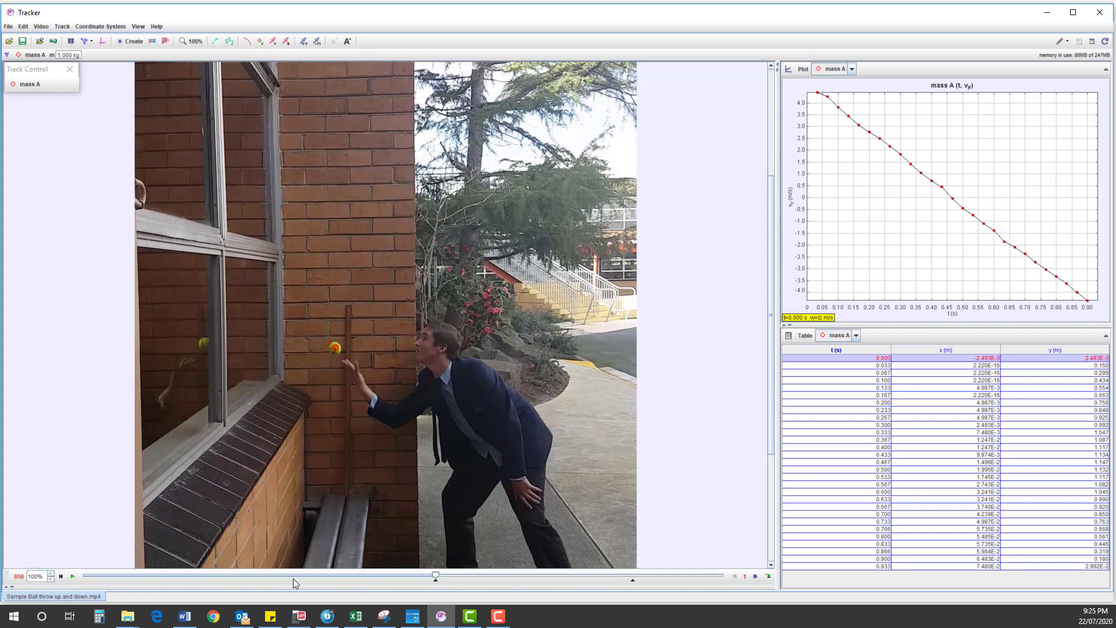
{"action": "left_click", "coordinate": [73, 577]}
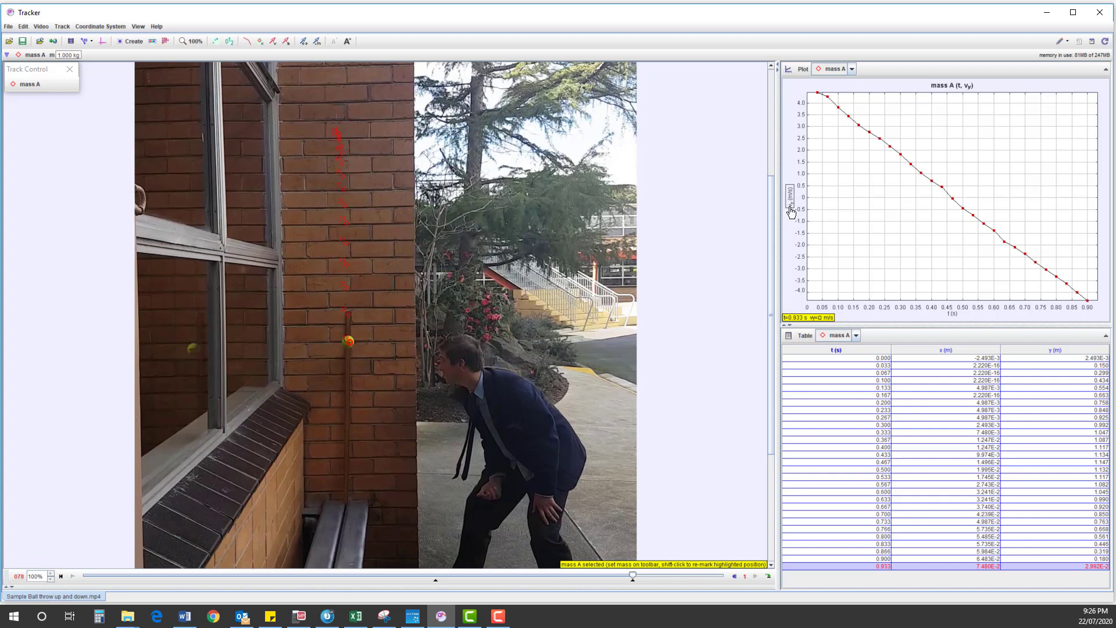
{"action": "left_click", "coordinate": [790, 211]}
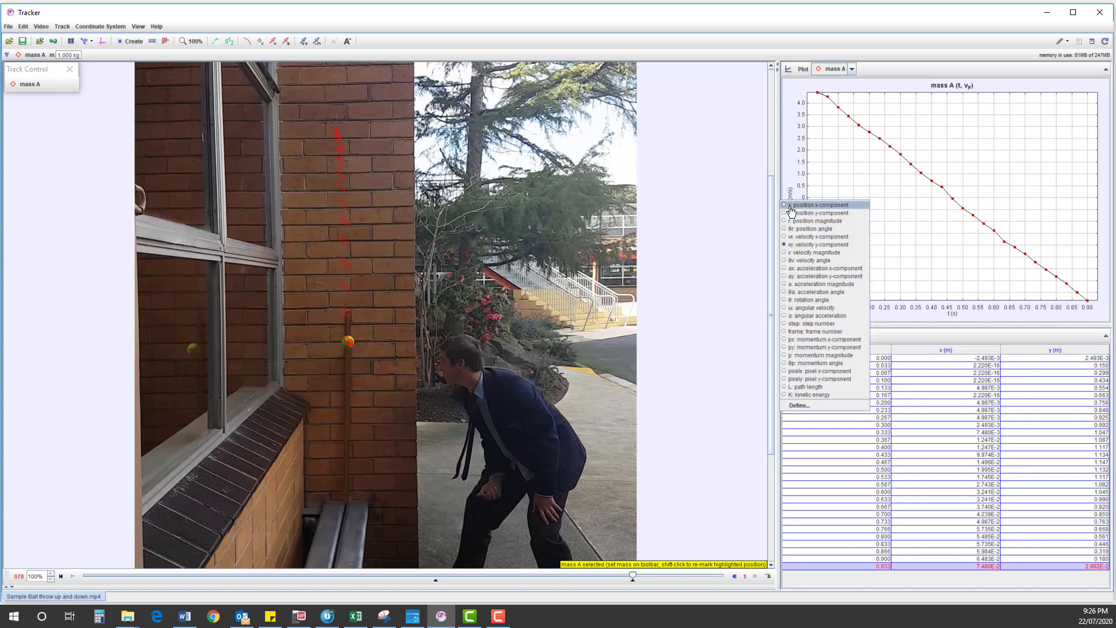
{"action": "left_click", "coordinate": [796, 278]}
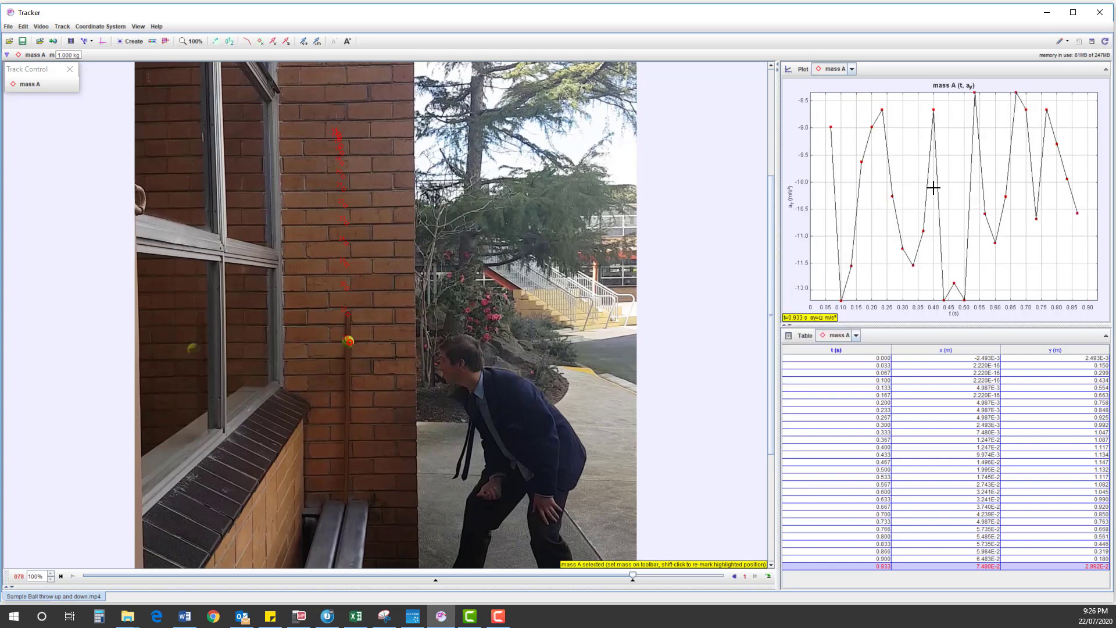
{"action": "left_click", "coordinate": [790, 201]}
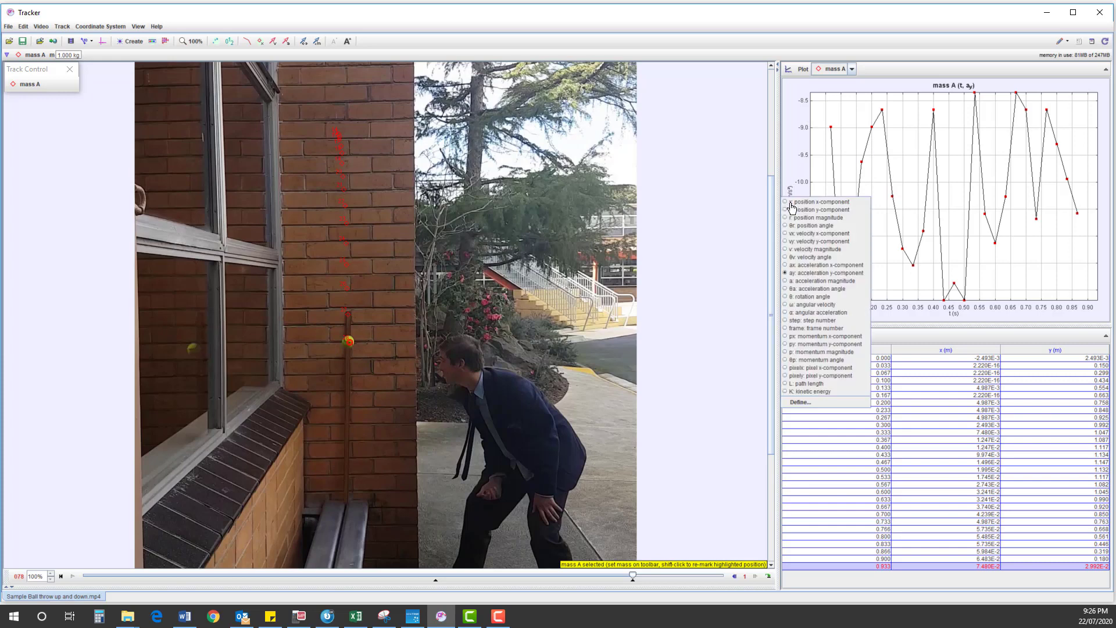
{"action": "left_click", "coordinate": [797, 247]}
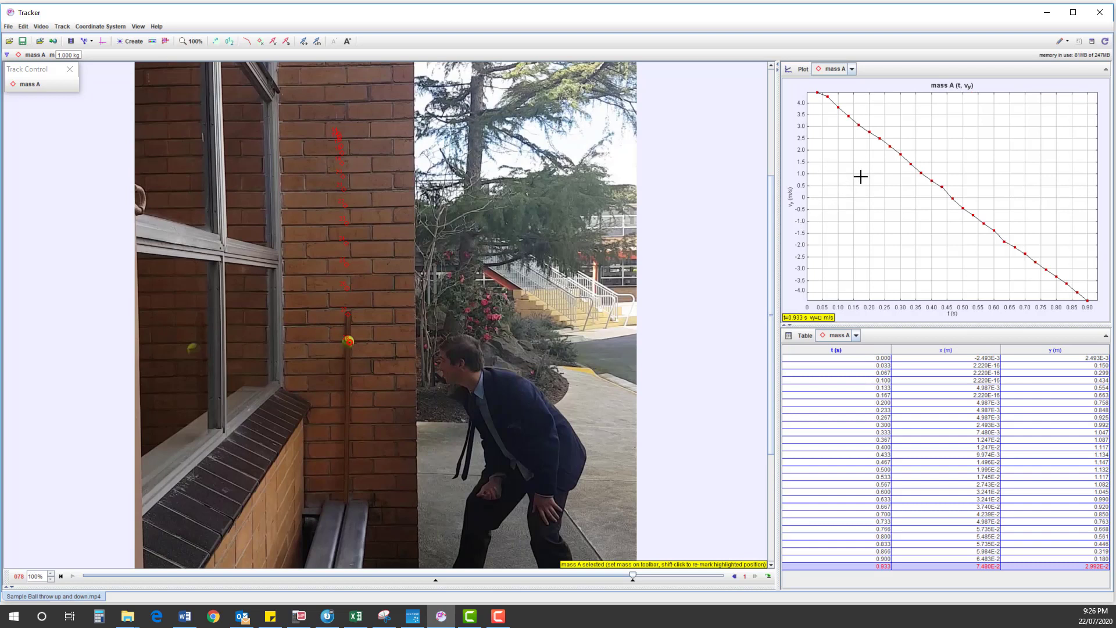
Send the vy–t graph data to Data Tool and maximize its window
{"action": "right_click", "coordinate": [883, 173]}
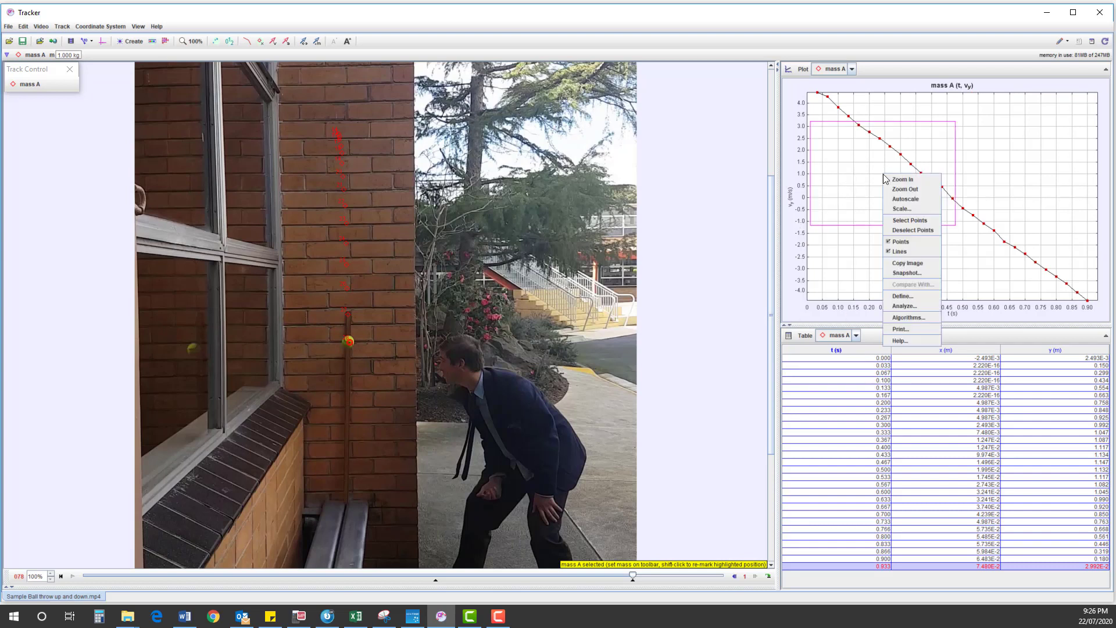
{"action": "left_click", "coordinate": [904, 306]}
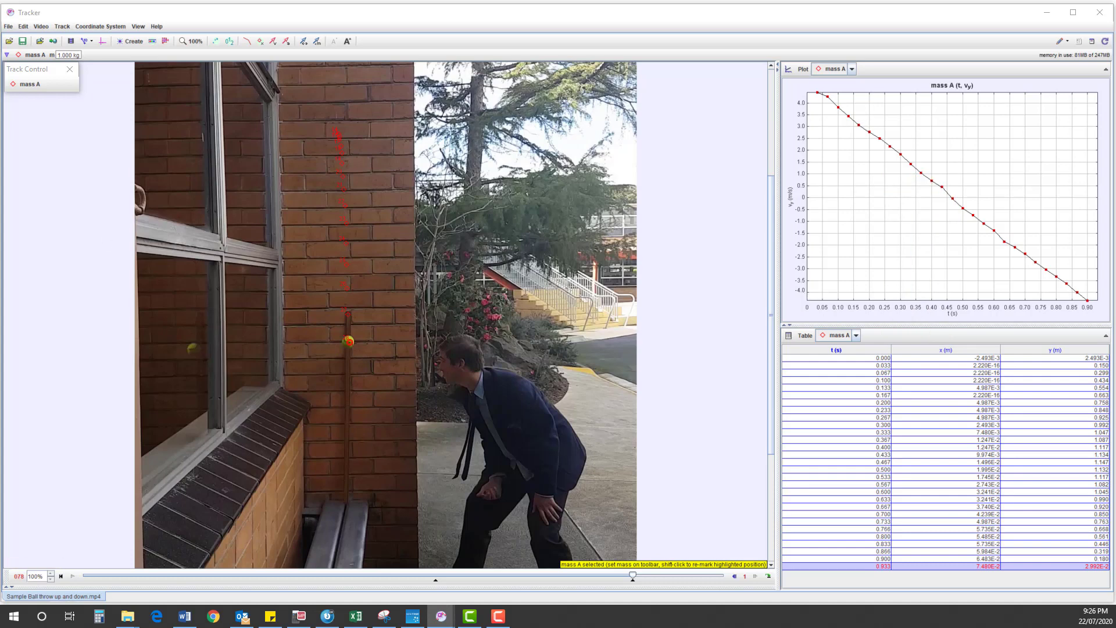
{"action": "left_click_drag", "start_coordinate": [384, 106], "coordinate": [471, 118]}
{"action": "double_click", "coordinate": [471, 118]}
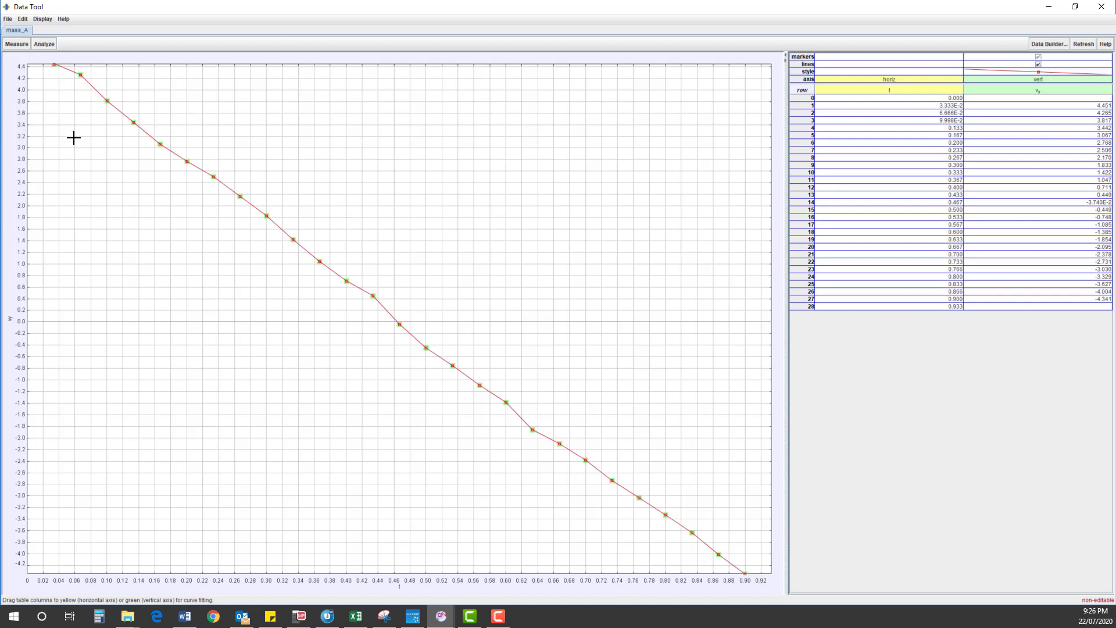
Select the velocity points and fit a line: slope A = −10.32, intercept B = 4.847
{"action": "left_click_drag", "start_coordinate": [45, 72], "coordinate": [740, 559]}
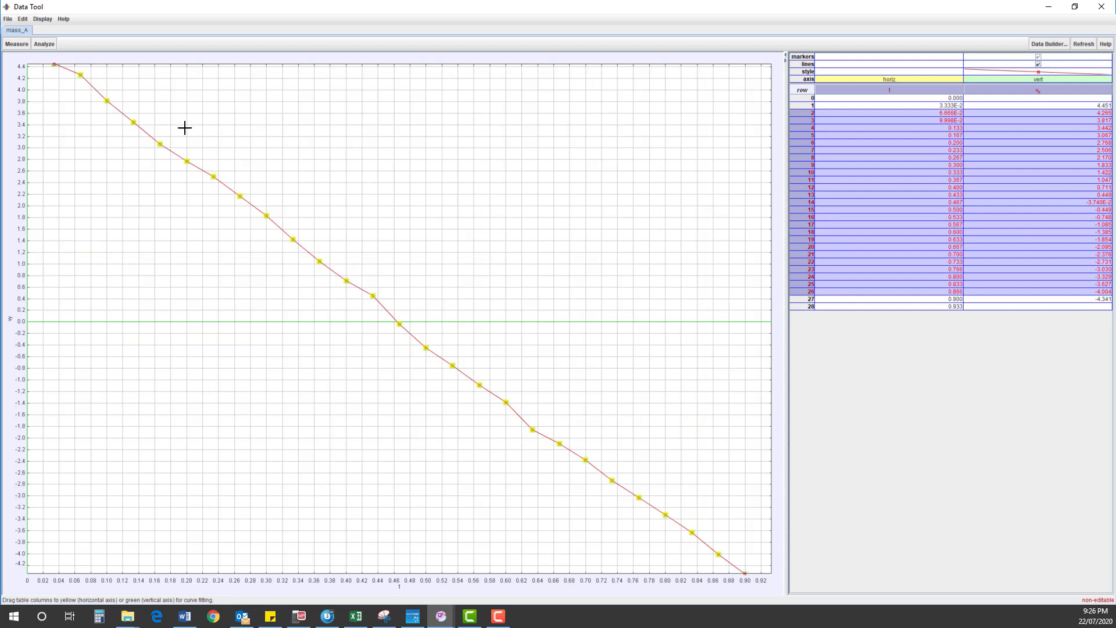
{"action": "left_click", "coordinate": [45, 44]}
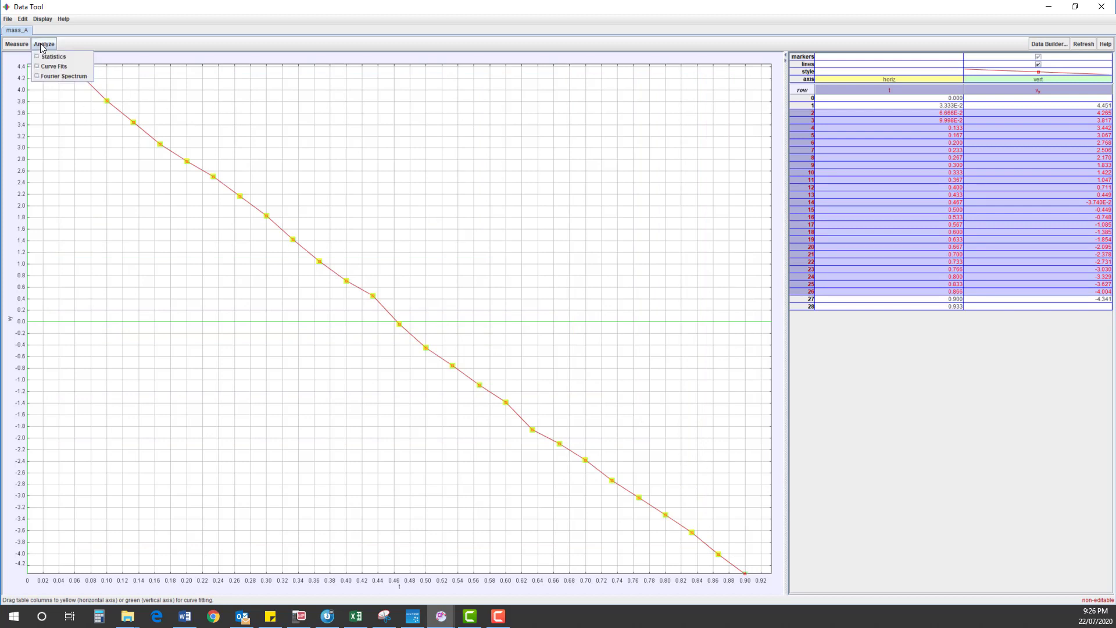
{"action": "left_click", "coordinate": [65, 67]}
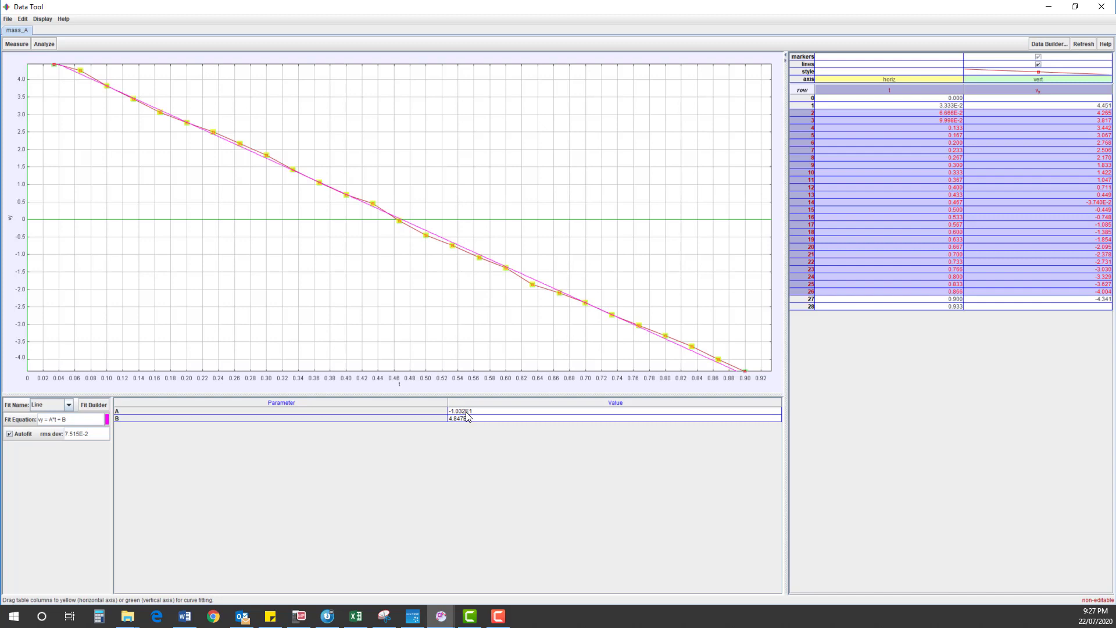
{"action": "mouse_move", "coordinate": [467, 416]}
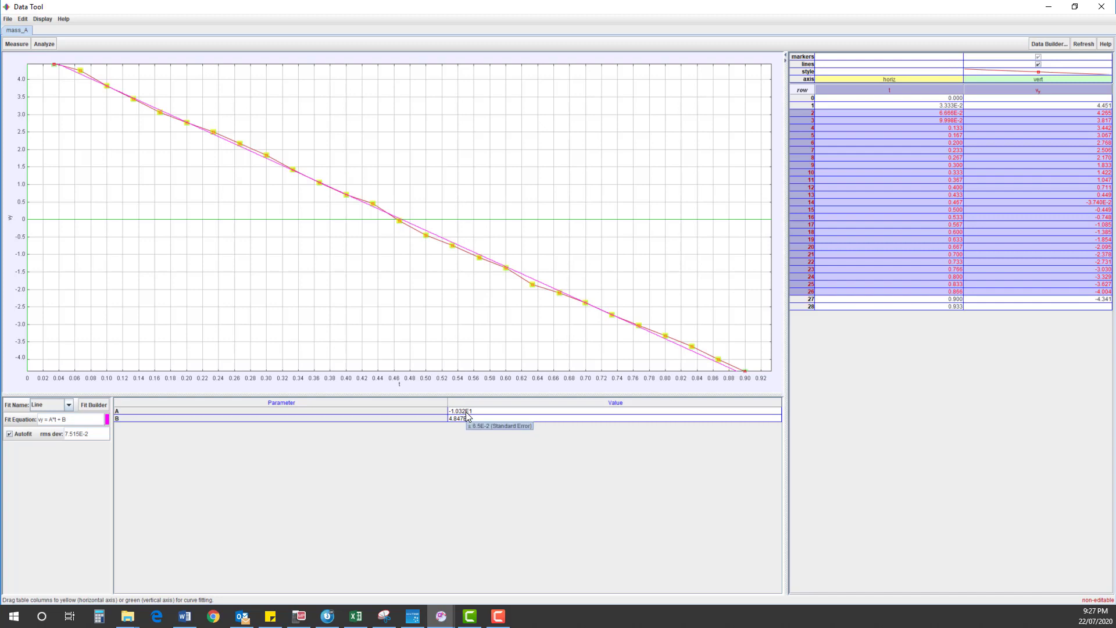